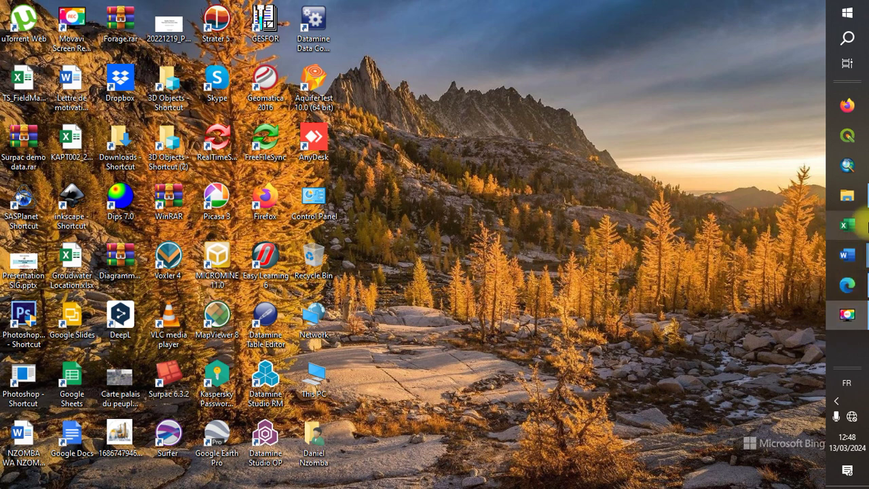
Open File Explorer on the Aquifer Test Pro Vidéos folder
{"action": "left_click", "coordinate": [857, 204]}
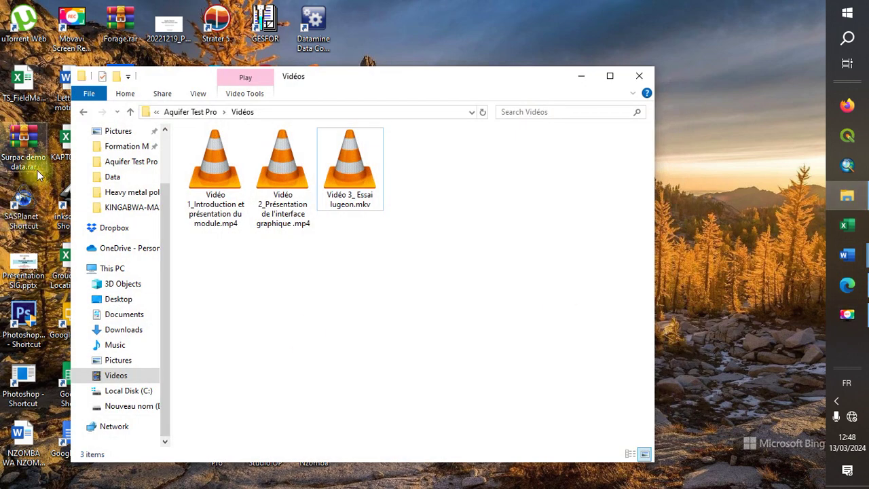
Open Lugeon Test.xlsx from Datas > Exercices d'apprentissage in Excel
{"action": "left_click", "coordinate": [129, 112]}
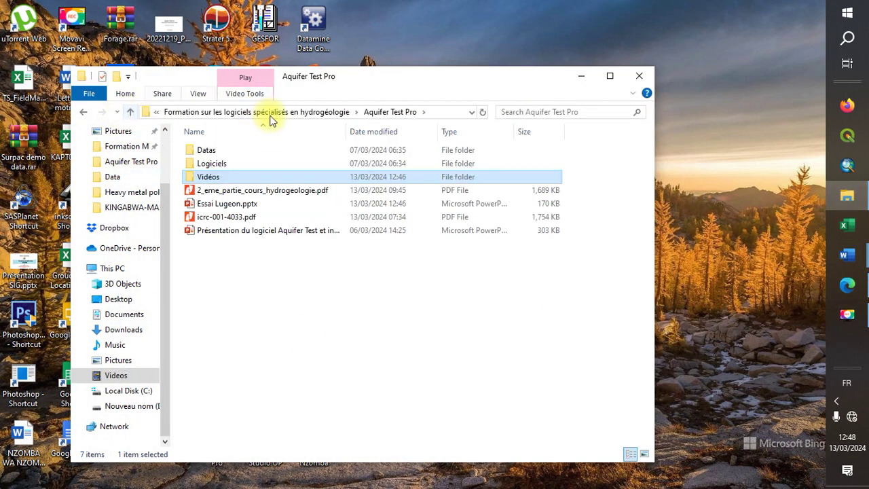
{"action": "double_click", "coordinate": [269, 155]}
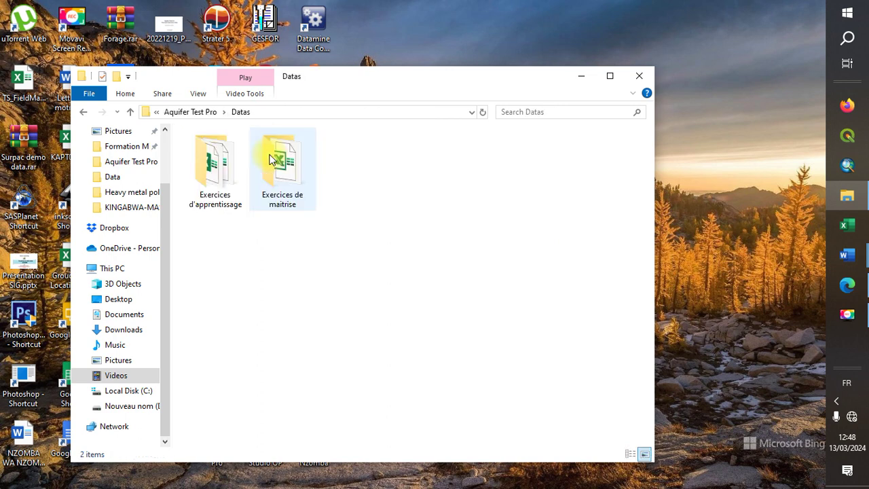
{"action": "double_click", "coordinate": [229, 169]}
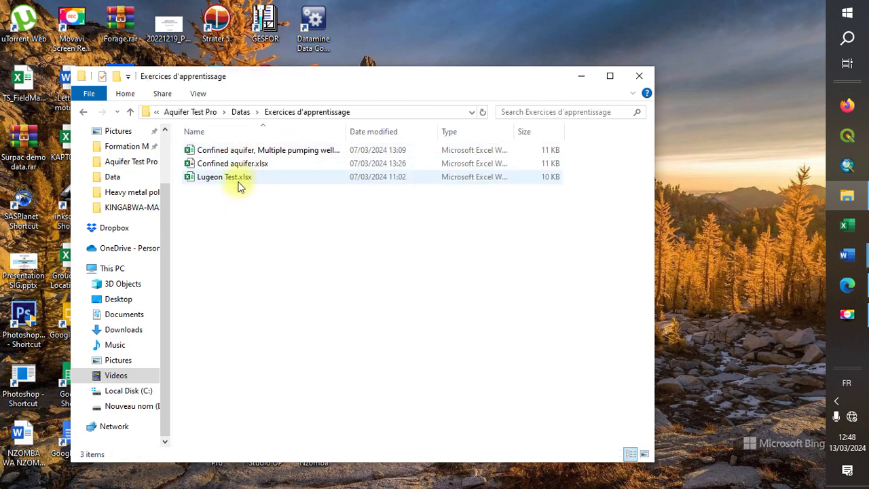
{"action": "double_click", "coordinate": [263, 175]}
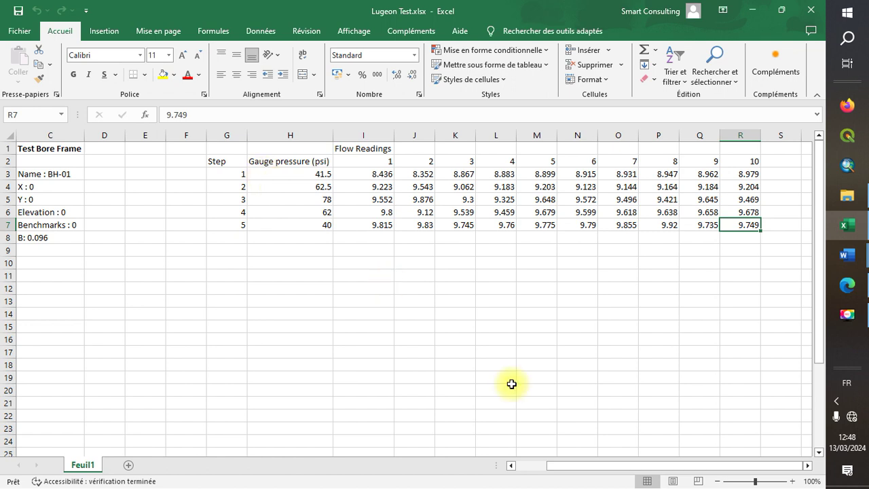
Review the Lugeon Test workbook, then minimize Excel and File Explorer to show the desktop
{"action": "left_click", "coordinate": [539, 465]}
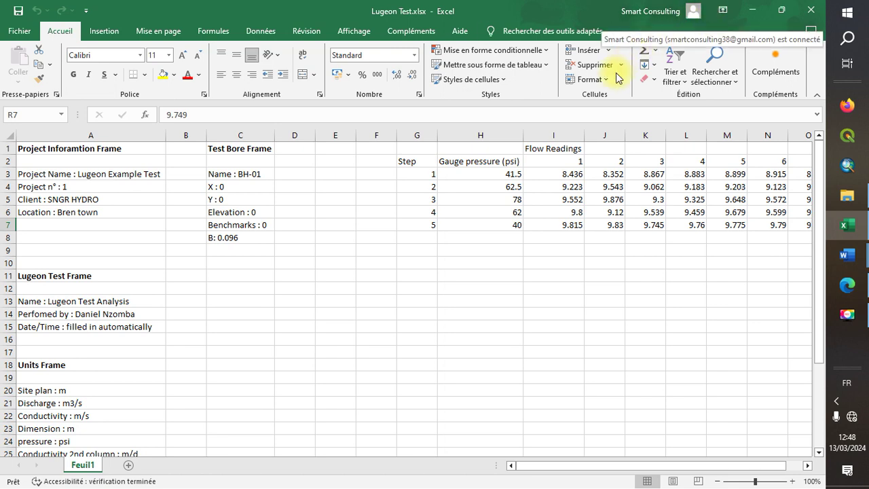
{"action": "left_click", "coordinate": [753, 10]}
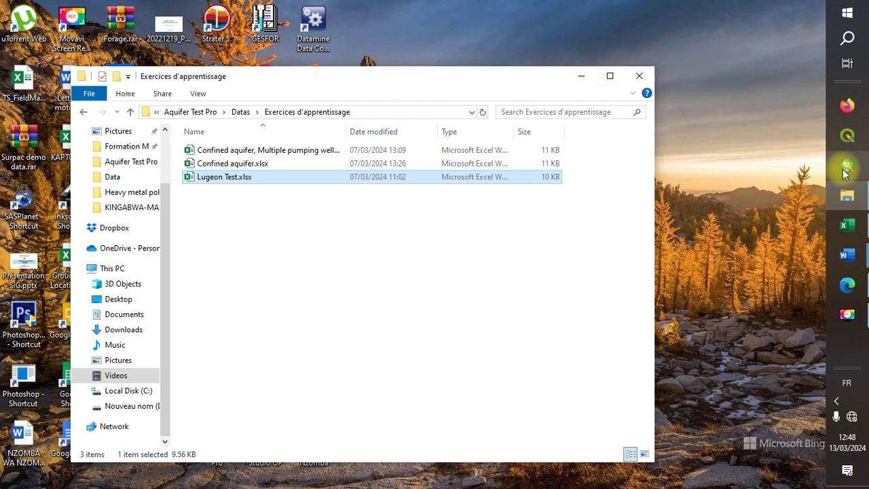
{"action": "left_click", "coordinate": [856, 230]}
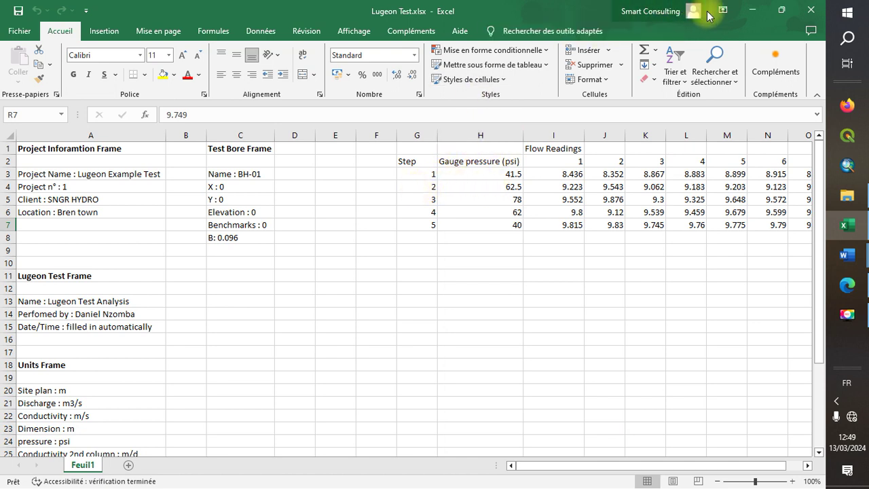
{"action": "left_click", "coordinate": [748, 9]}
{"action": "left_click", "coordinate": [579, 73]}
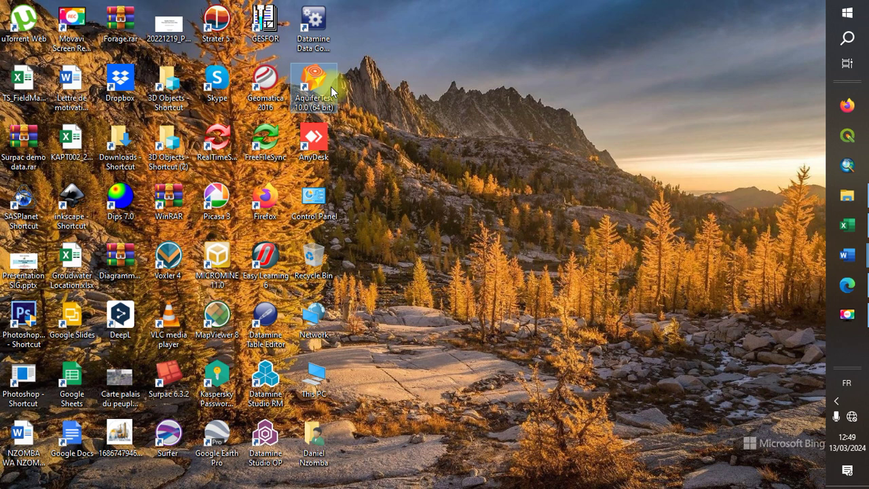
Launch AquiferTest and create a new project with a Lugeon test instead of a pumping test
{"action": "double_click", "coordinate": [333, 92]}
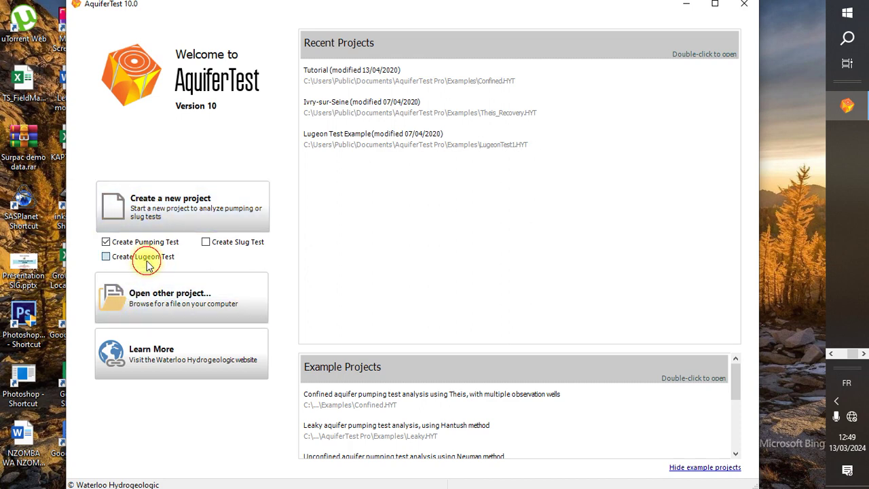
{"action": "left_click", "coordinate": [106, 256]}
{"action": "left_click", "coordinate": [107, 242]}
{"action": "left_click", "coordinate": [206, 205]}
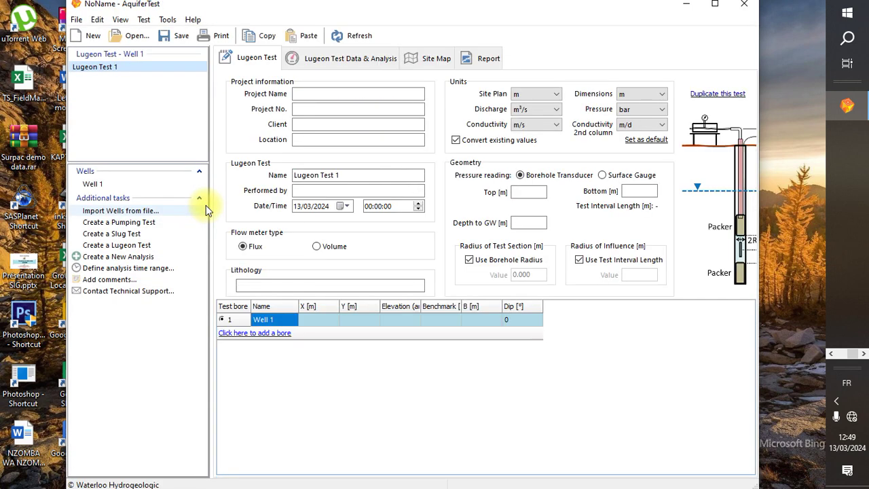
Maximize AquiferTest and check the Lugeon Test workbook in Excel for reference
{"action": "left_click", "coordinate": [715, 4]}
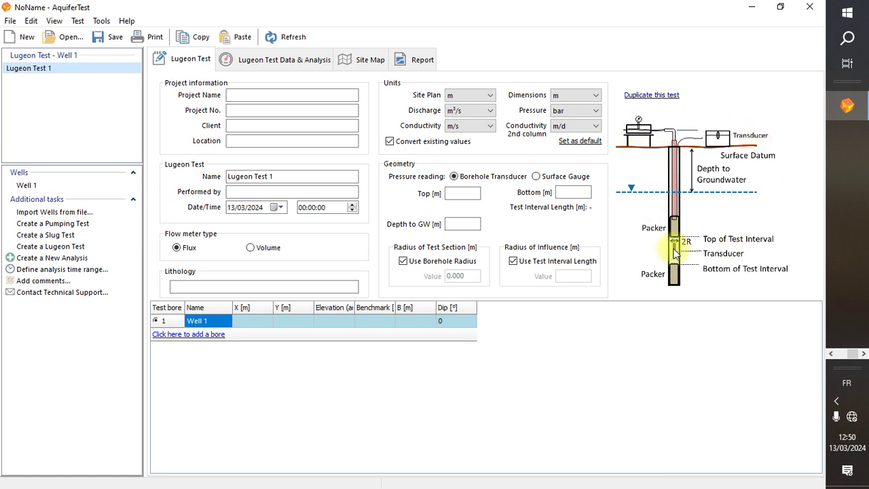
{"action": "left_click", "coordinate": [834, 353]}
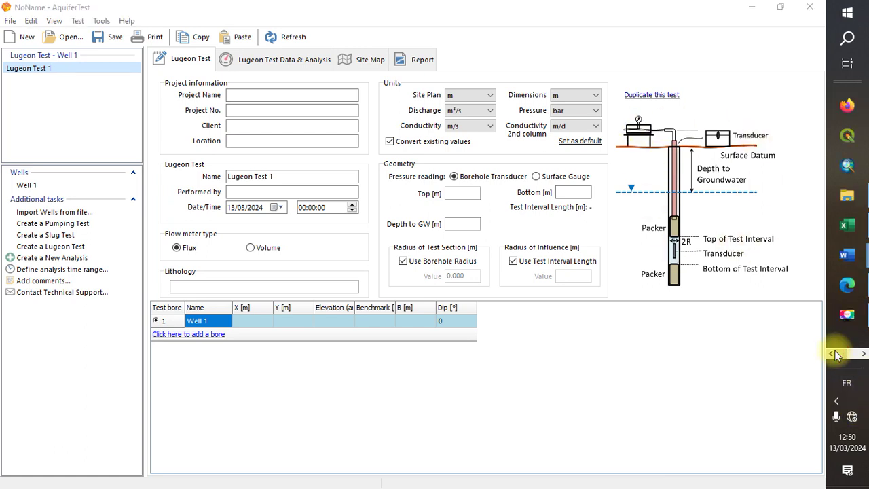
{"action": "left_click", "coordinate": [847, 225]}
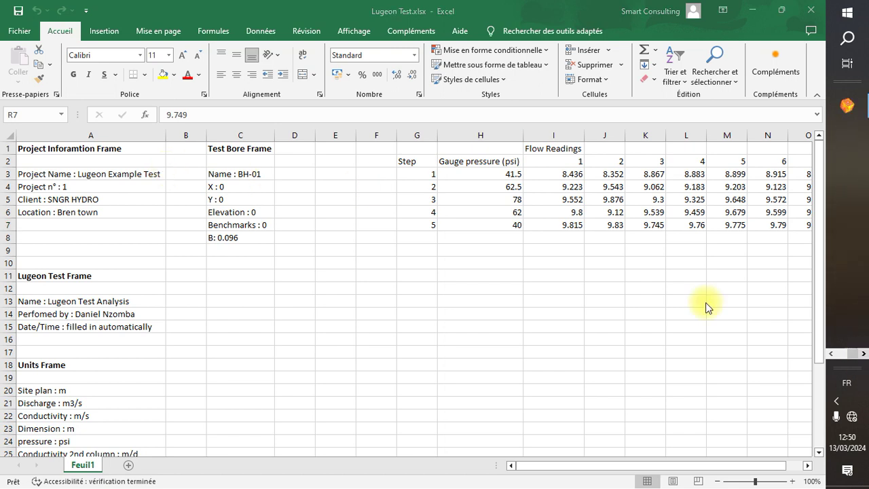
{"action": "left_click", "coordinate": [845, 101]}
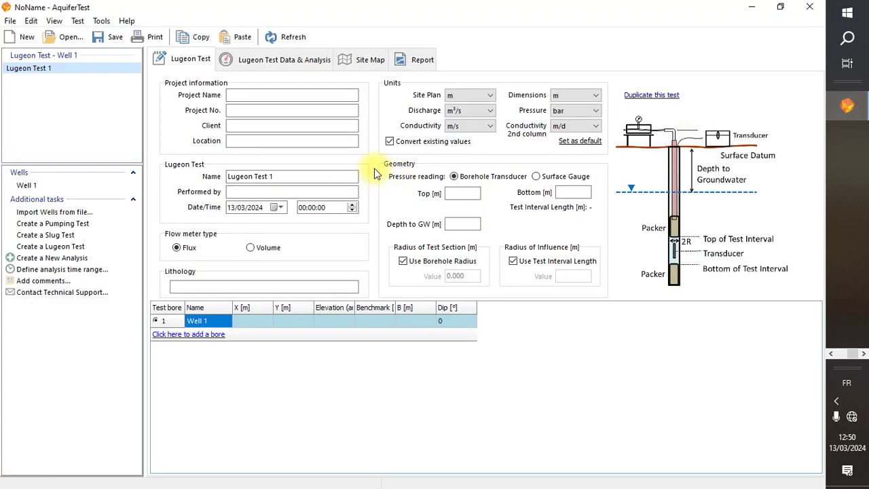
Enter project name 'Lugeon example Test' and project number 1
{"action": "left_click", "coordinate": [285, 95]}
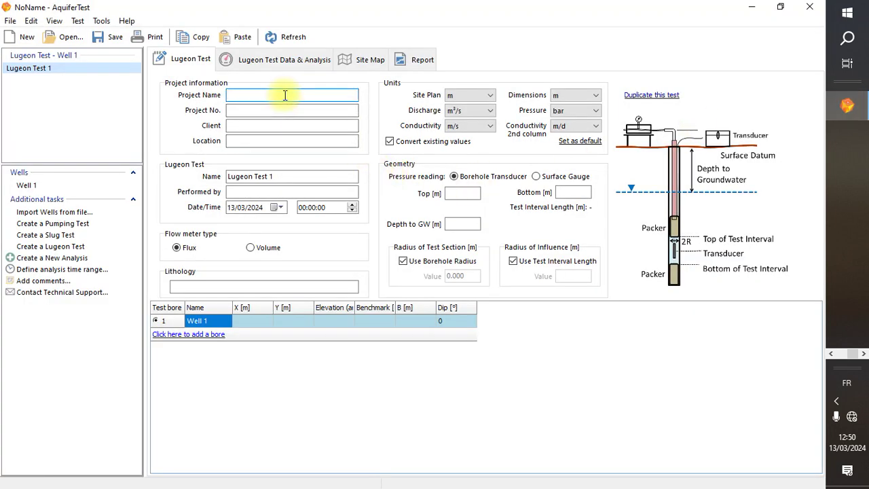
{"action": "type", "text": "Lugeon example Test"}
{"action": "left_click", "coordinate": [253, 110]}
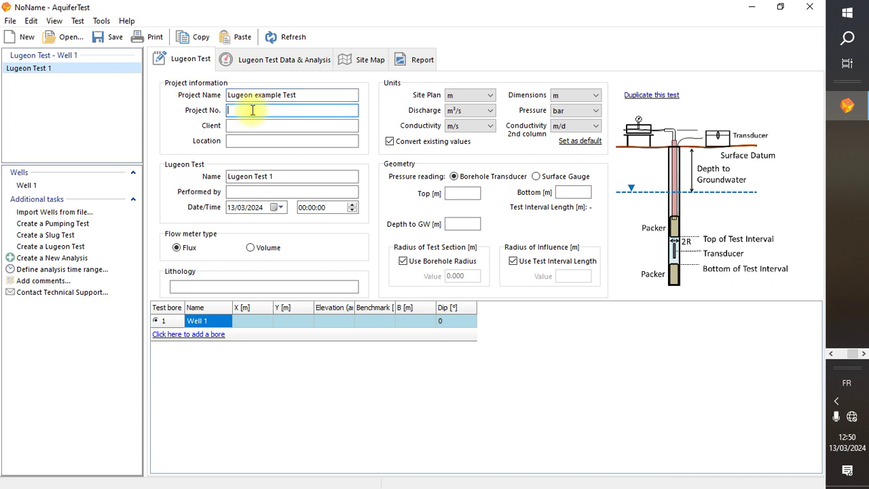
{"action": "type", "text": "1"}
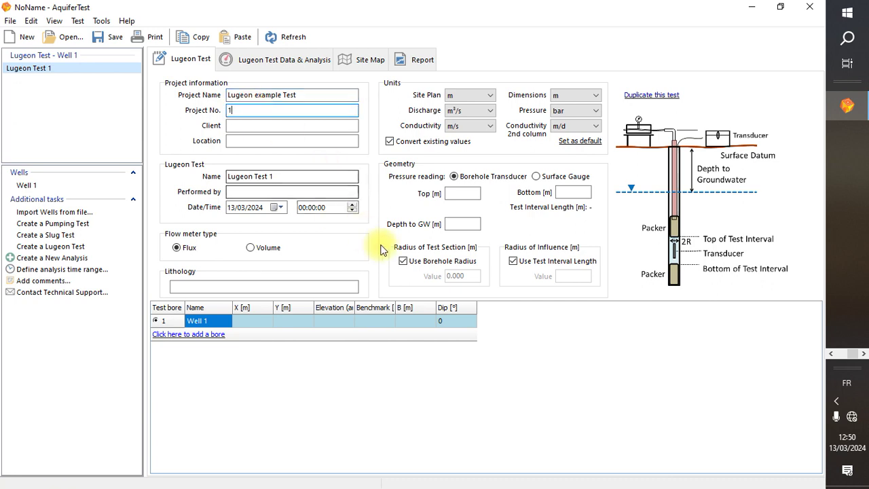
{"action": "left_click", "coordinate": [833, 354]}
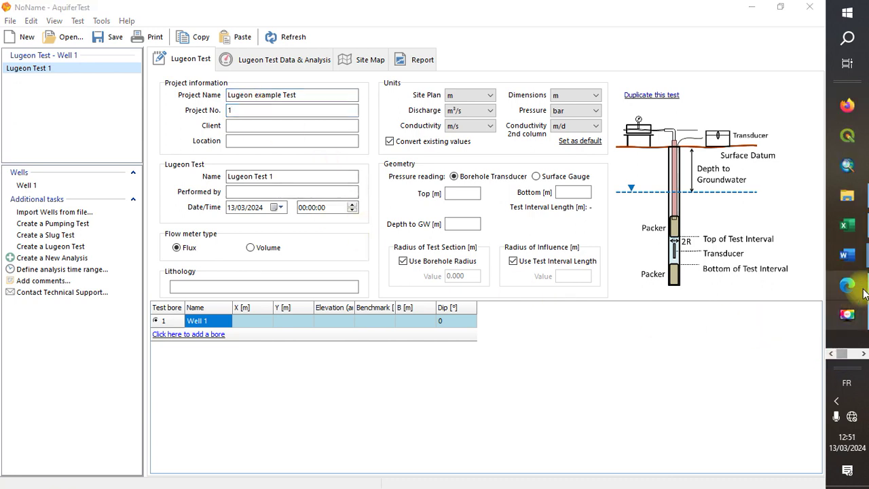
Copy the client name SNGR HYDRO from Excel cell A5
{"action": "mouse_move", "coordinate": [848, 226]}
{"action": "left_click", "coordinate": [763, 227]}
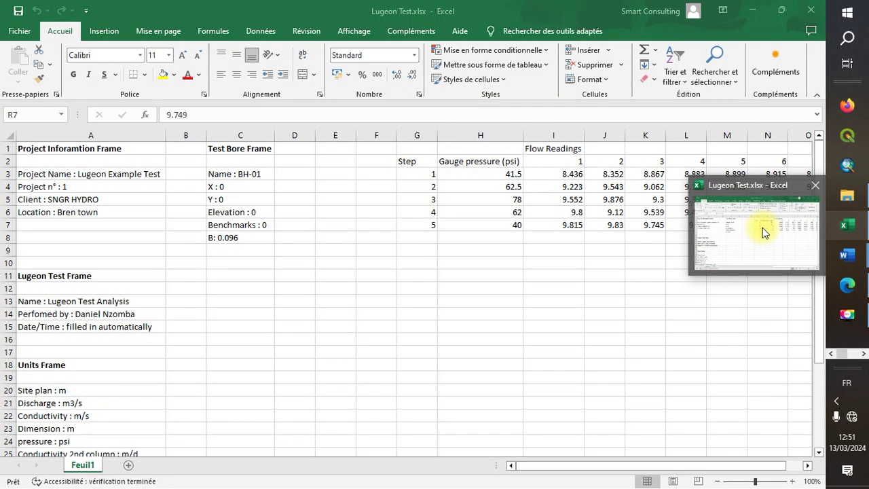
{"action": "left_click", "coordinate": [762, 227]}
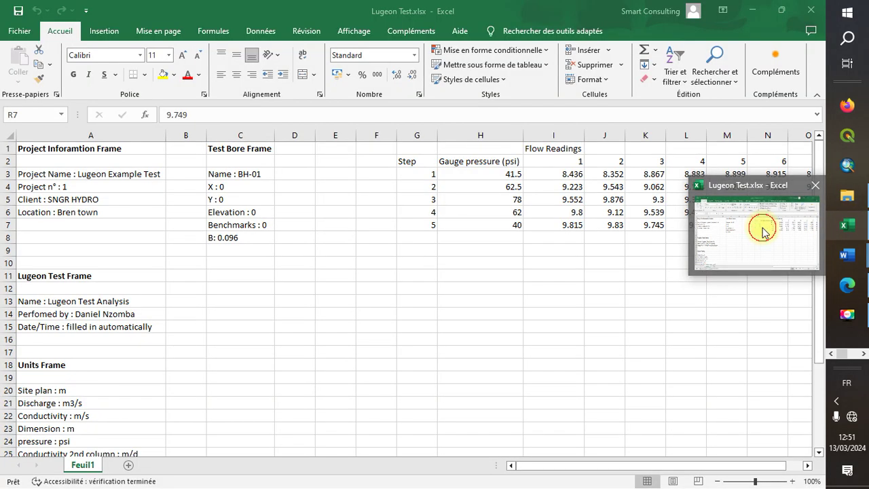
{"action": "left_click", "coordinate": [108, 199]}
{"action": "double_click", "coordinate": [106, 200]}
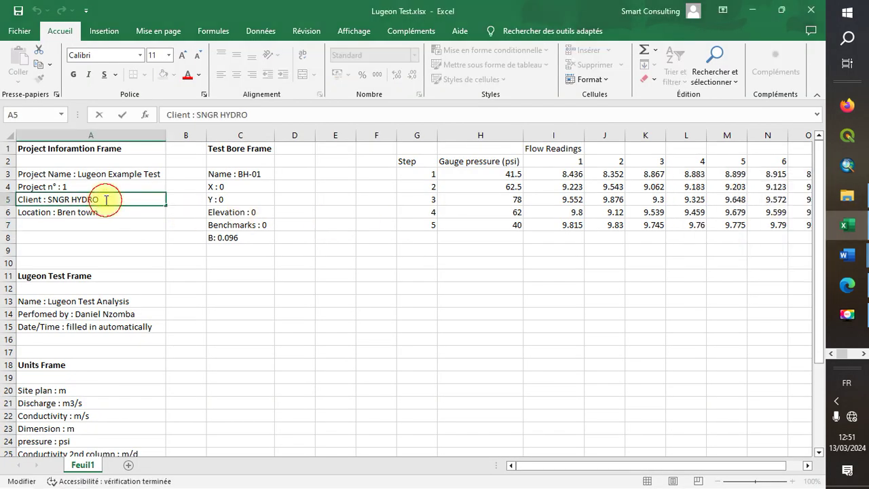
{"action": "left_click_drag", "start_coordinate": [106, 200], "coordinate": [54, 199]}
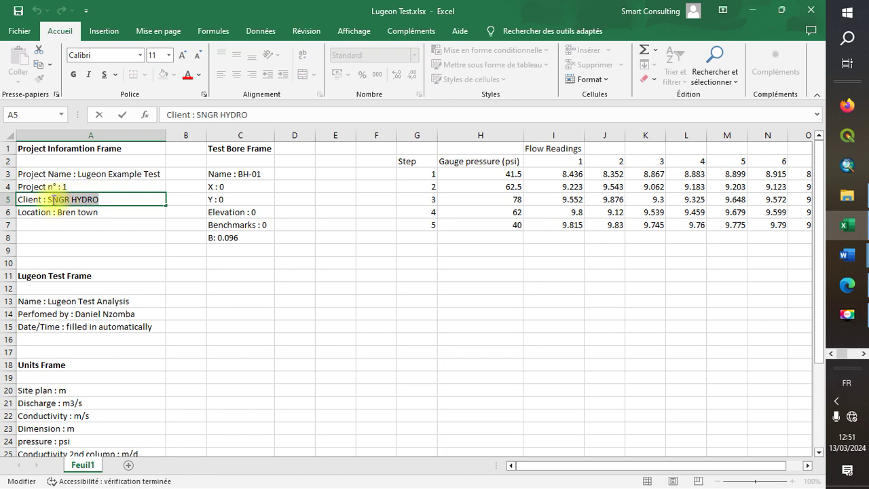
{"action": "right_click", "coordinate": [50, 200]}
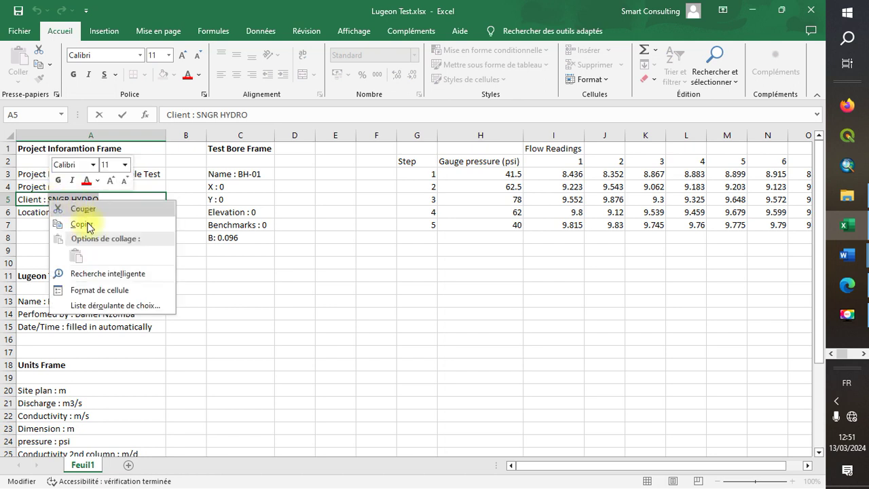
{"action": "left_click", "coordinate": [92, 229]}
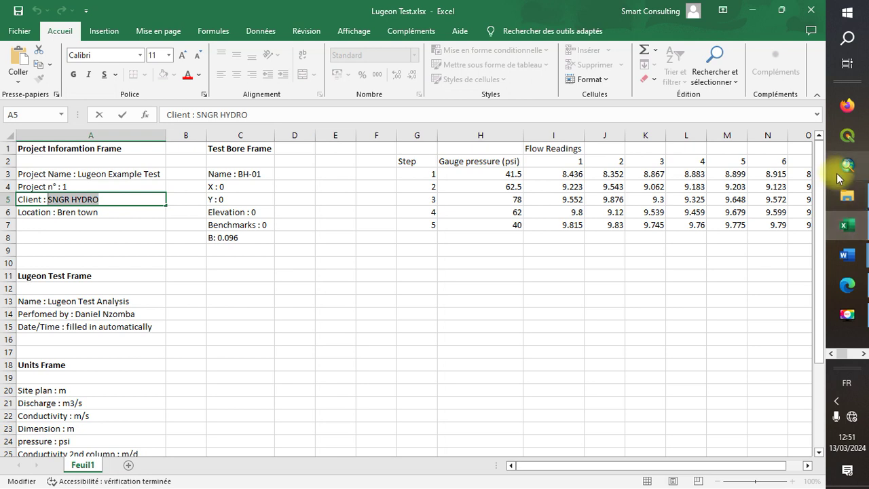
Paste SNGR HYDRO into the AquiferTest Client field
{"action": "left_click", "coordinate": [857, 353]}
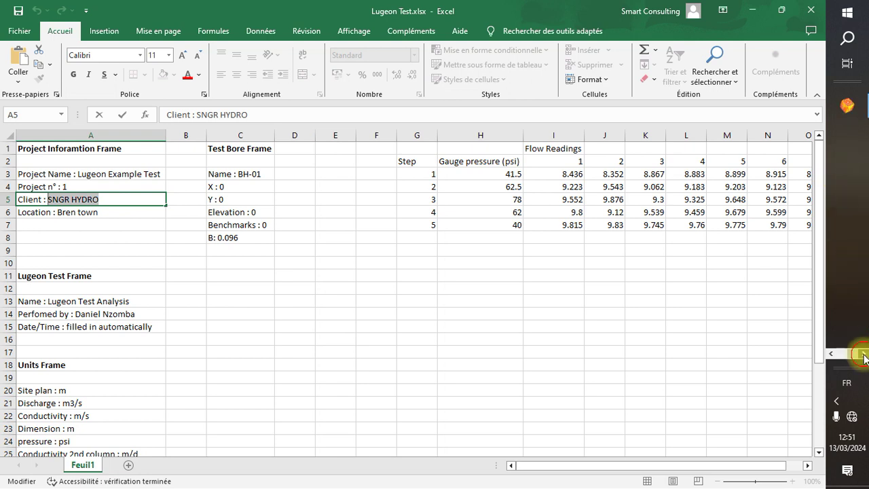
{"action": "left_click", "coordinate": [846, 105]}
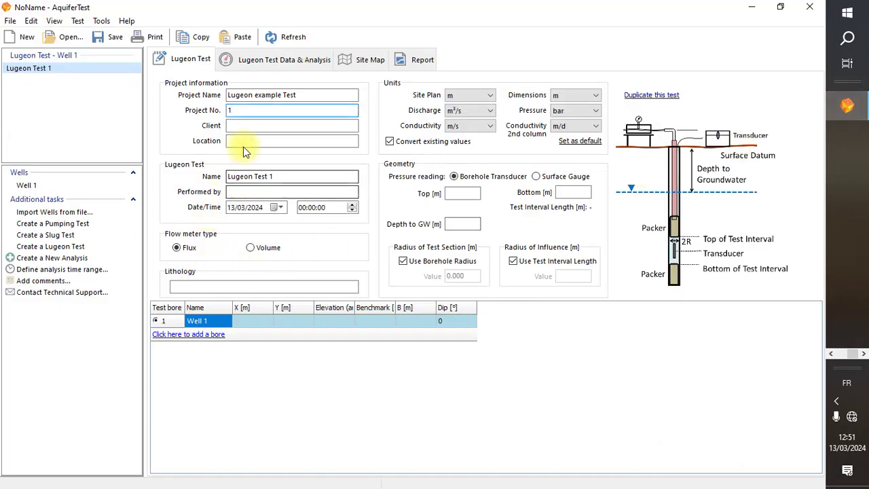
{"action": "left_click", "coordinate": [248, 125]}
{"action": "right_click", "coordinate": [249, 125]}
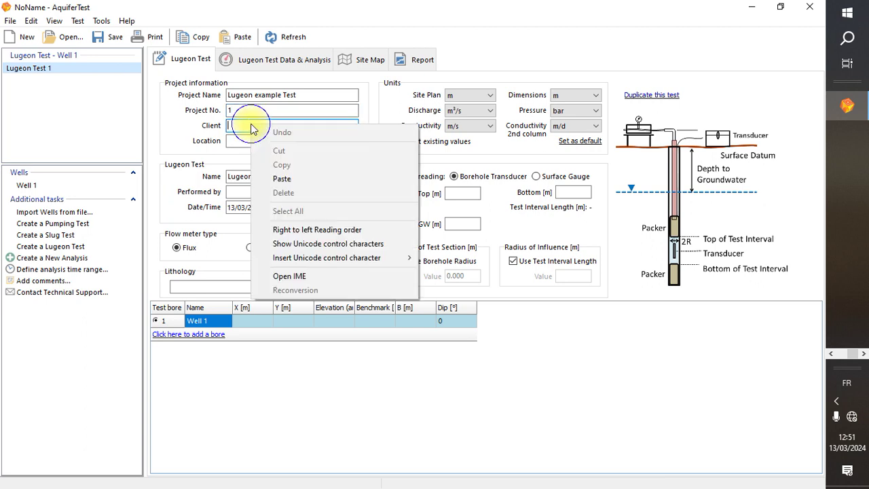
{"action": "left_click", "coordinate": [314, 178]}
{"action": "left_click", "coordinate": [301, 139]}
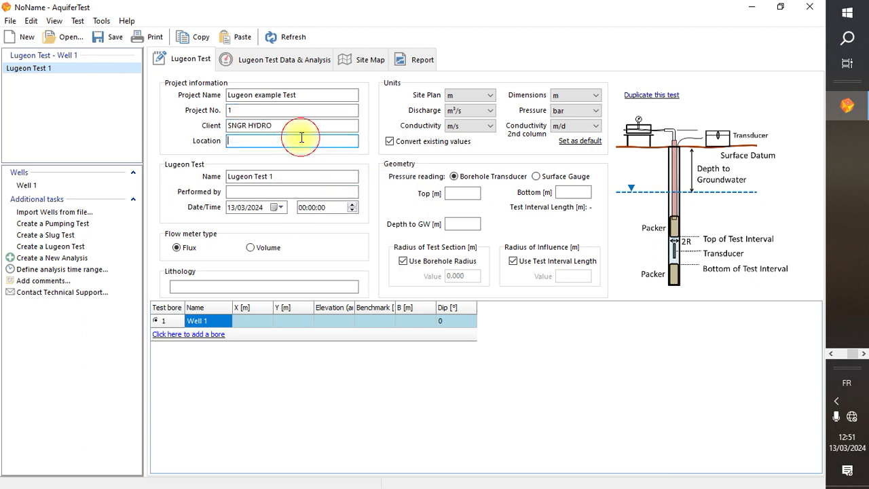
Copy the location 'Bren town' from Excel cell A6
{"action": "left_click", "coordinate": [846, 351]}
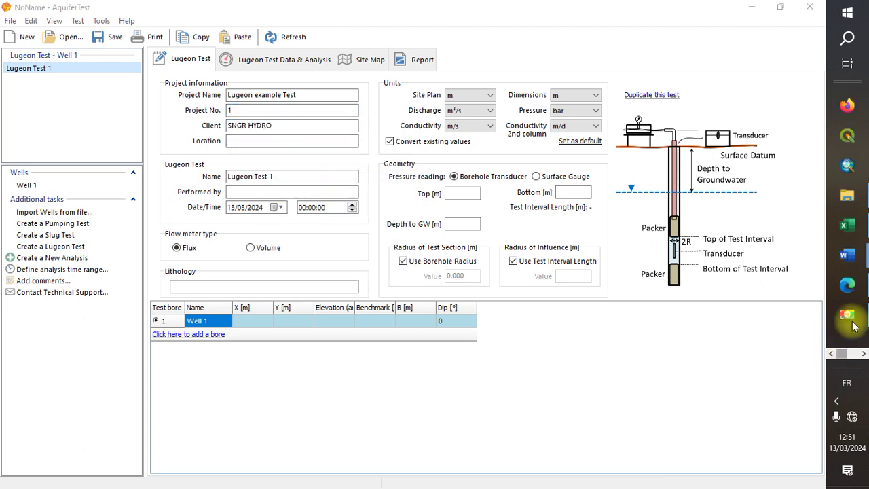
{"action": "left_click", "coordinate": [847, 226]}
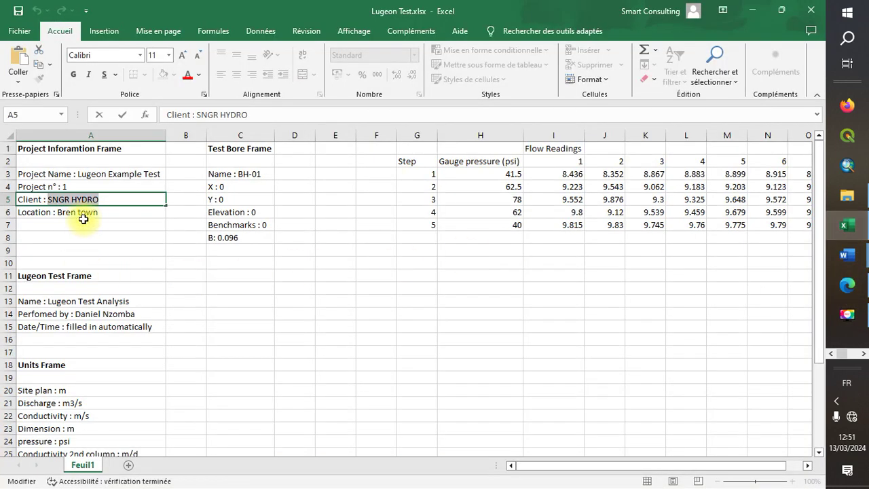
{"action": "left_click", "coordinate": [91, 215]}
{"action": "double_click", "coordinate": [91, 212]}
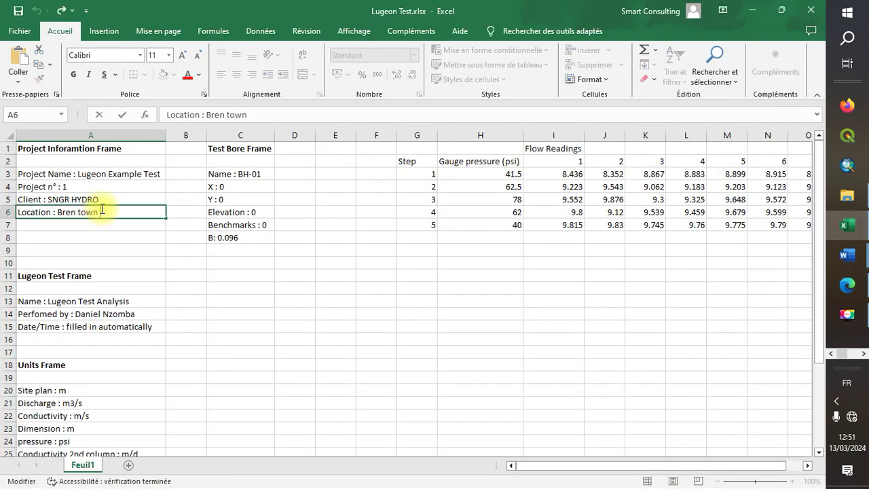
{"action": "left_click_drag", "start_coordinate": [90, 211], "coordinate": [58, 212]}
{"action": "right_click", "coordinate": [58, 212]}
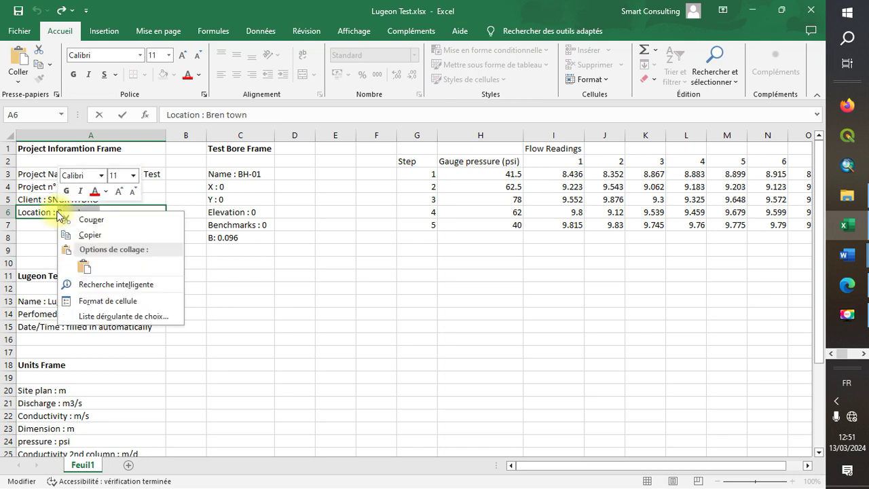
{"action": "left_click", "coordinate": [103, 242]}
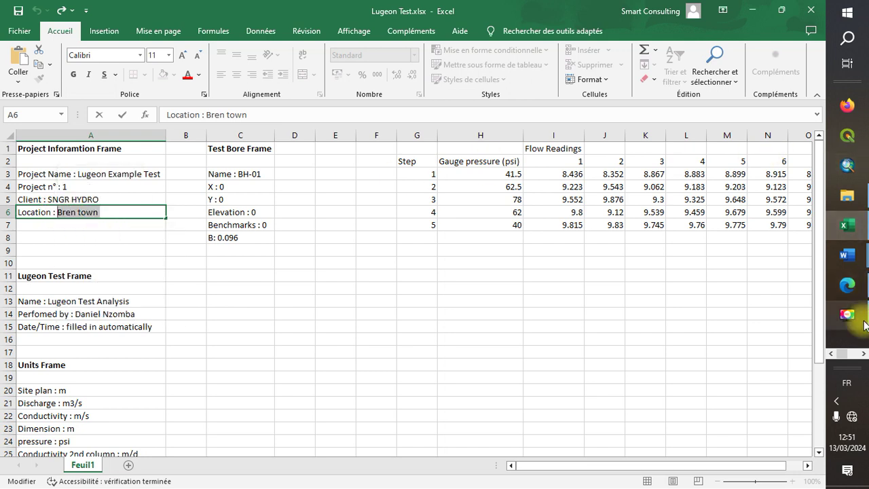
Paste 'Bren town' into the Location field, then start editing Excel cell A13
{"action": "left_click", "coordinate": [848, 104]}
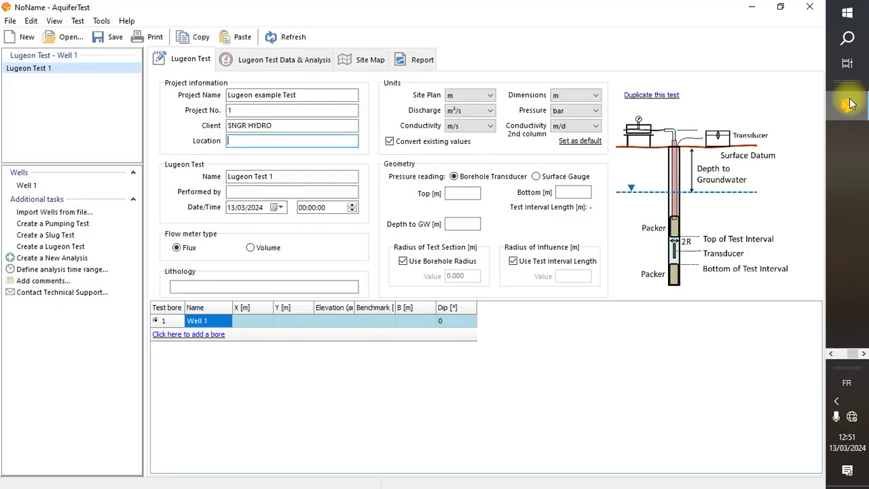
{"action": "right_click", "coordinate": [257, 141]}
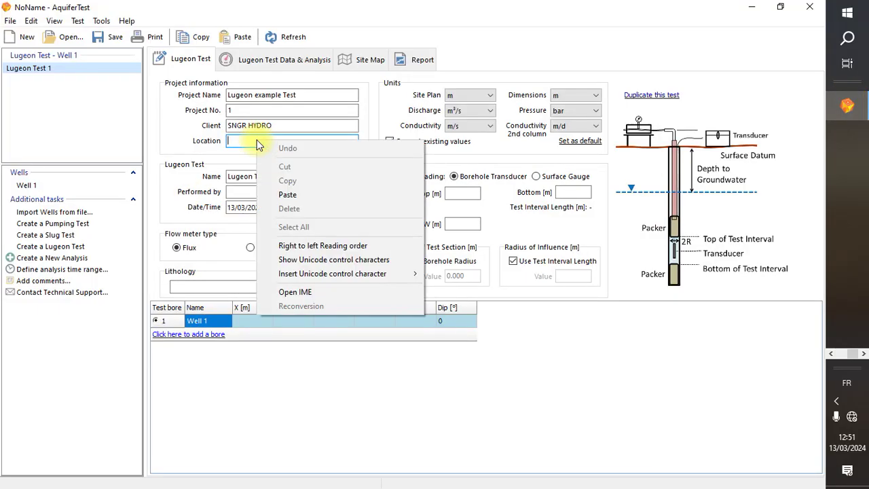
{"action": "left_click", "coordinate": [317, 193]}
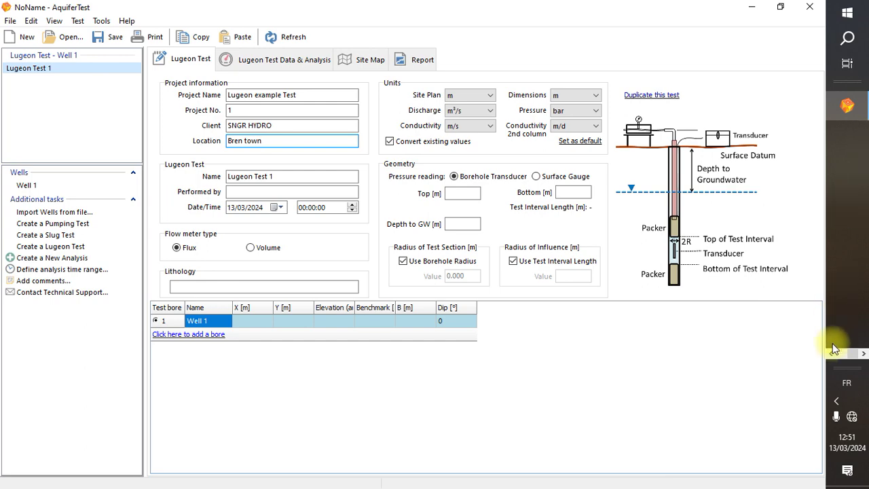
{"action": "left_click", "coordinate": [852, 230]}
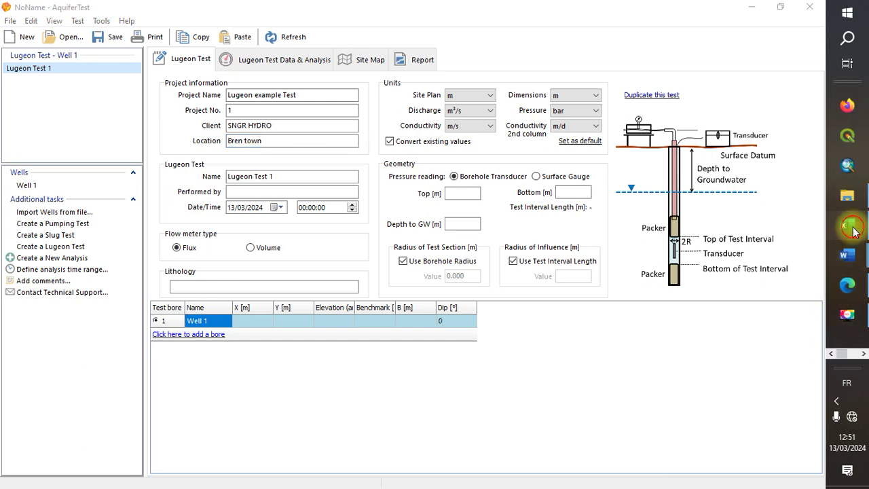
{"action": "left_click", "coordinate": [76, 300]}
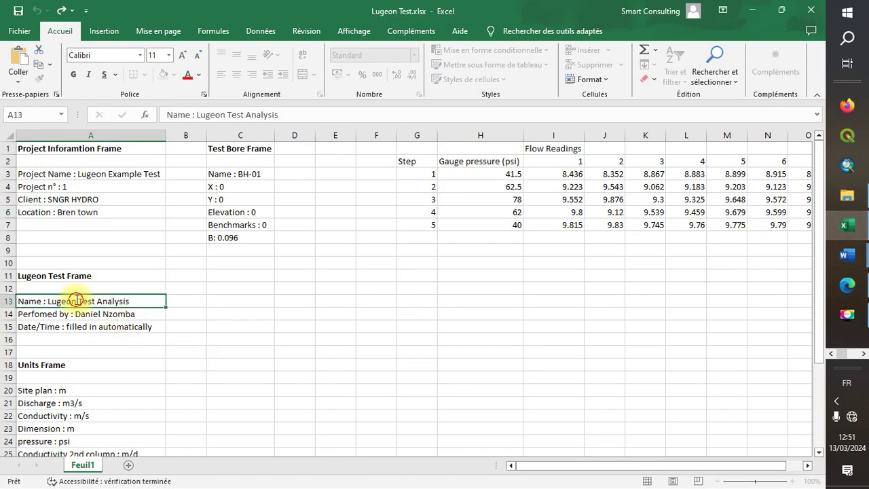
{"action": "double_click", "coordinate": [131, 300]}
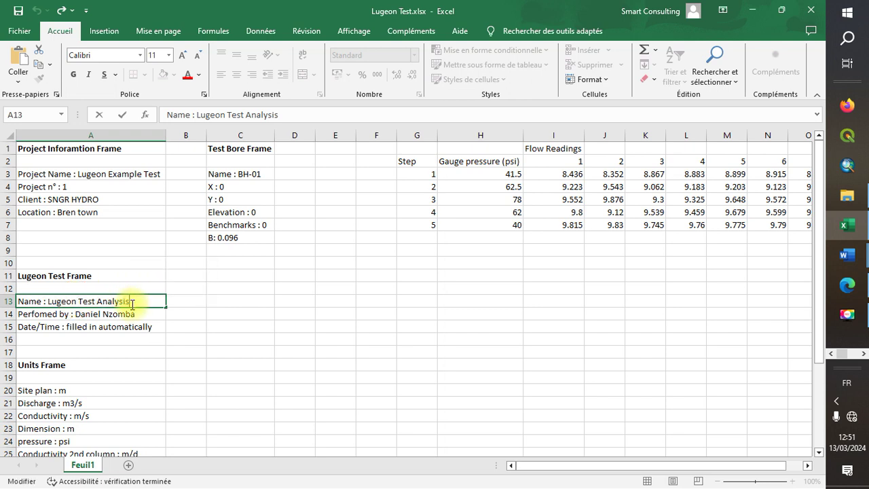
Copy the test name 'Lugeon Test Analysis' from Excel cell A13
{"action": "left_click_drag", "start_coordinate": [132, 303], "coordinate": [48, 301]}
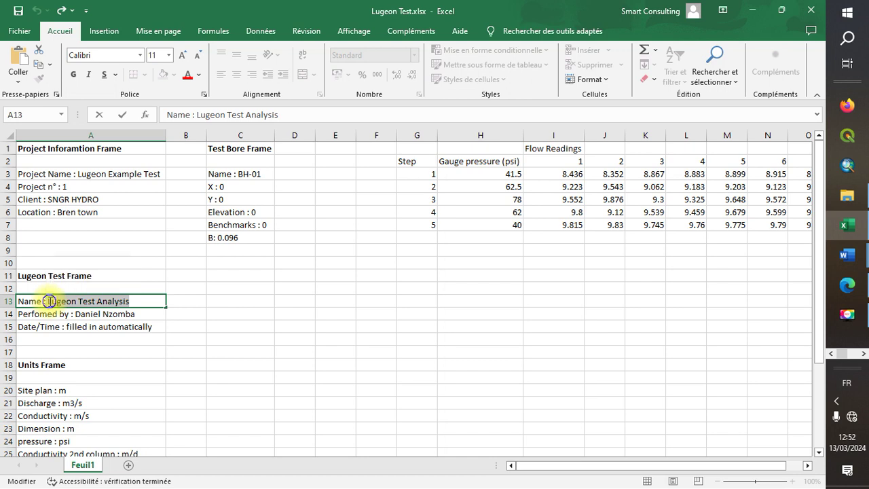
{"action": "right_click", "coordinate": [50, 301]}
{"action": "left_click", "coordinate": [82, 325]}
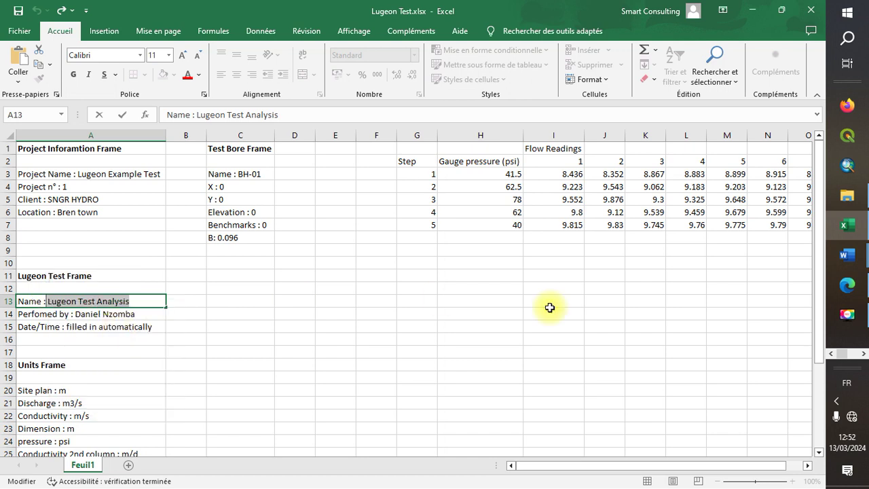
{"action": "left_click", "coordinate": [867, 357]}
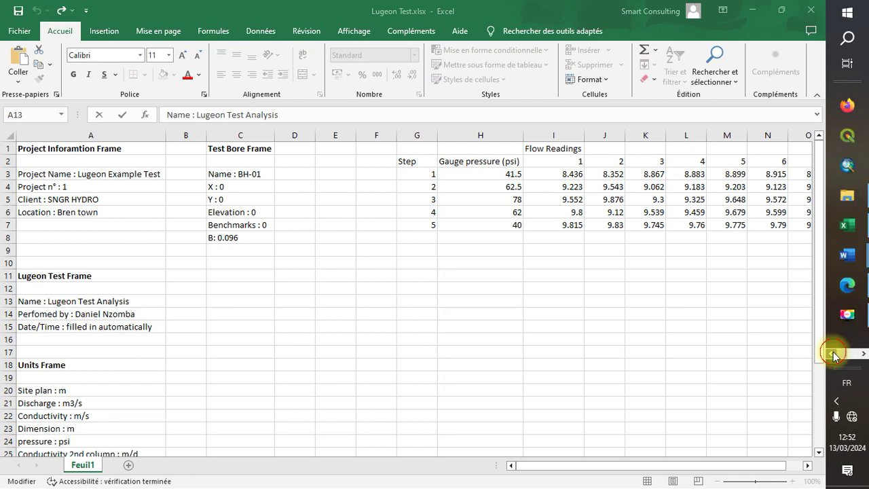
{"action": "mouse_move", "coordinate": [849, 224]}
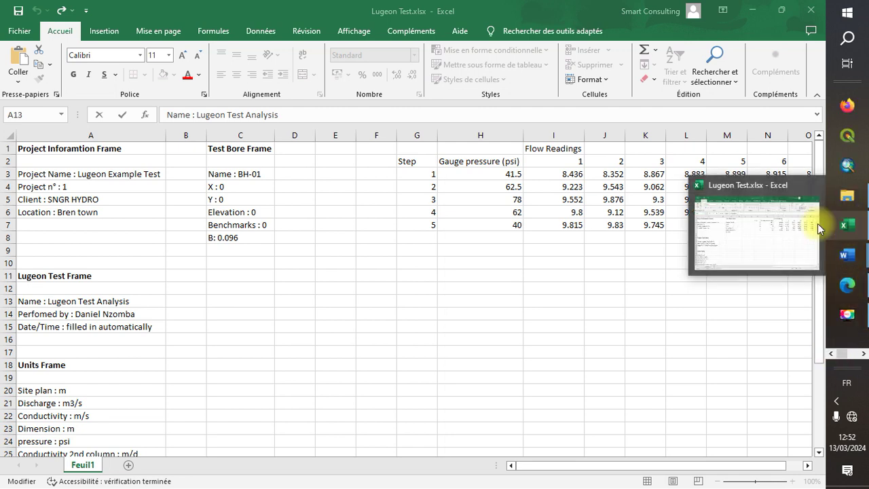
{"action": "left_click", "coordinate": [847, 105]}
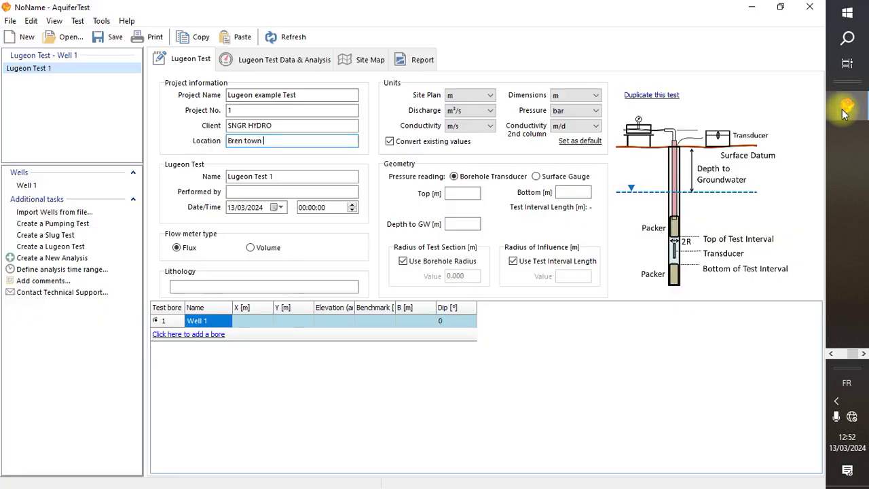
Replace the test name Lugeon Test 1 with 'Lugeon Test Analysis' and fill in Performed by
{"action": "left_click", "coordinate": [283, 177]}
{"action": "left_click_drag", "start_coordinate": [283, 178], "coordinate": [195, 188]}
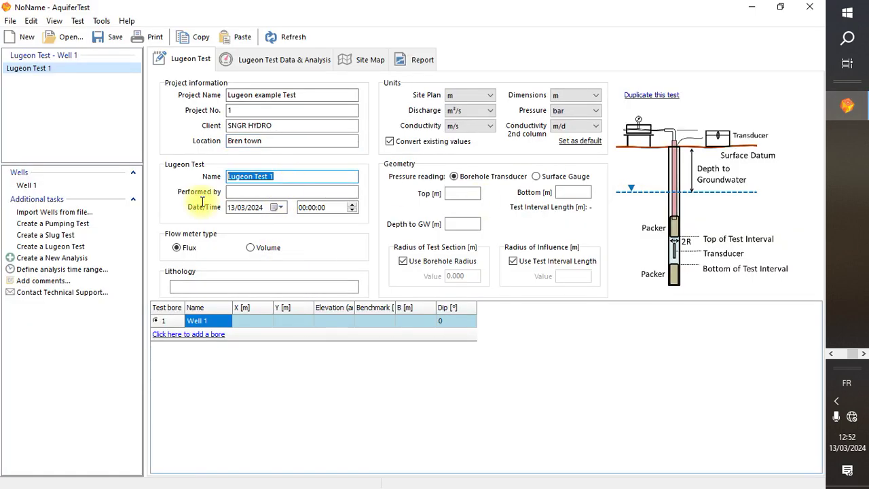
{"action": "right_click", "coordinate": [261, 175]}
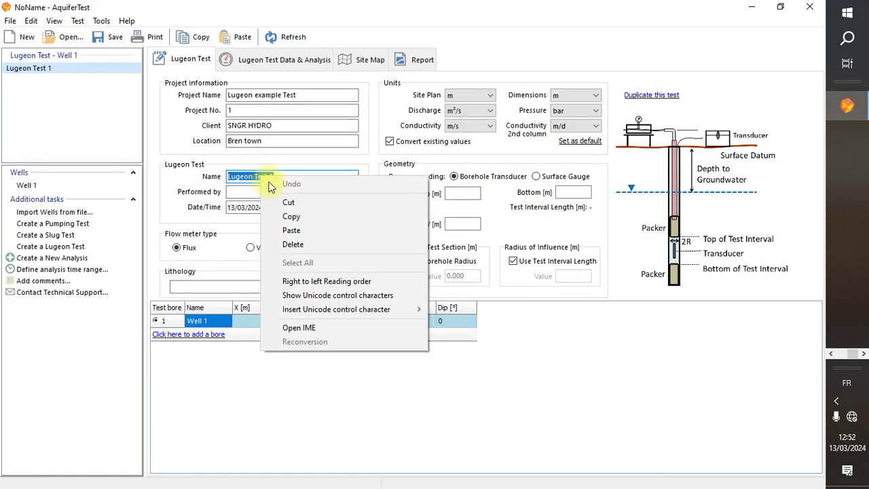
{"action": "left_click", "coordinate": [301, 230]}
{"action": "left_click", "coordinate": [313, 191]}
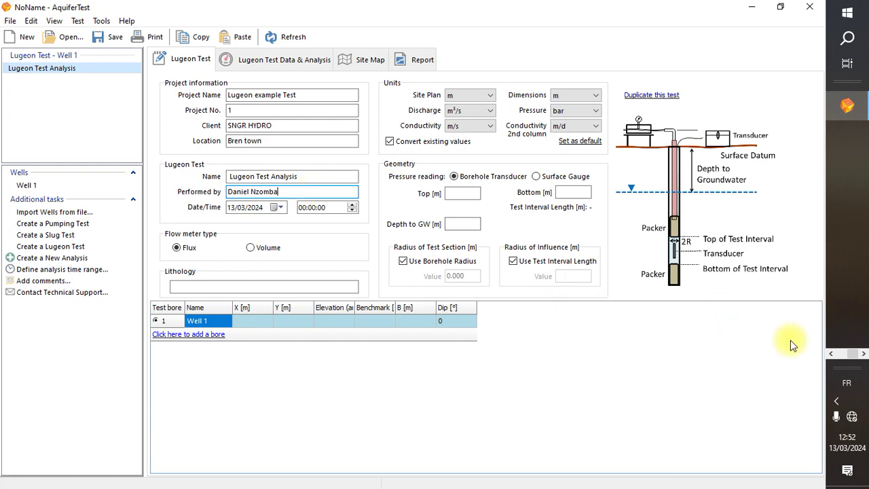
{"action": "left_click", "coordinate": [830, 354]}
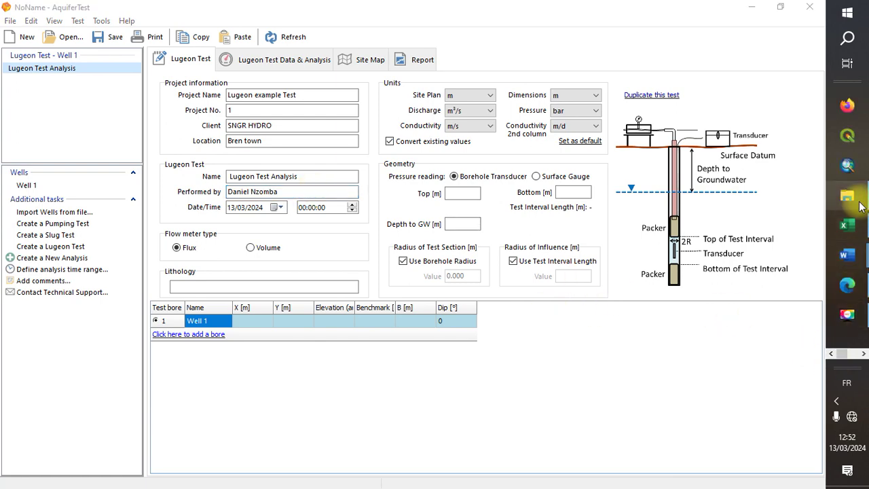
{"action": "left_click", "coordinate": [852, 224]}
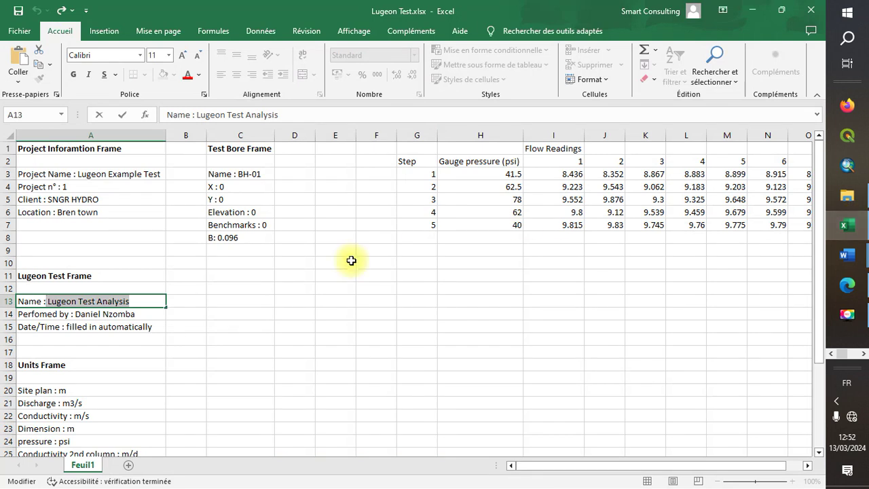
Check the date in Excel cell A15 and keep the test date 13/03/2024, 00:00:00
{"action": "left_click", "coordinate": [134, 327]}
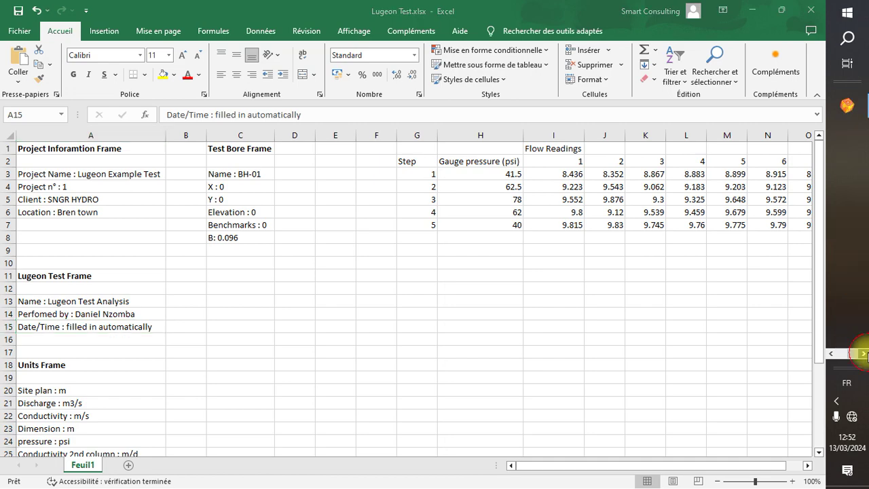
{"action": "left_click", "coordinate": [847, 102]}
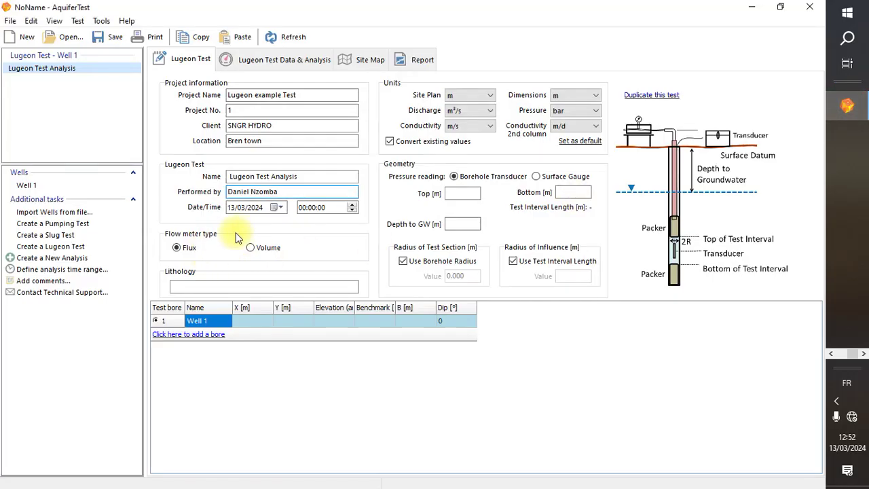
{"action": "left_click", "coordinate": [258, 207]}
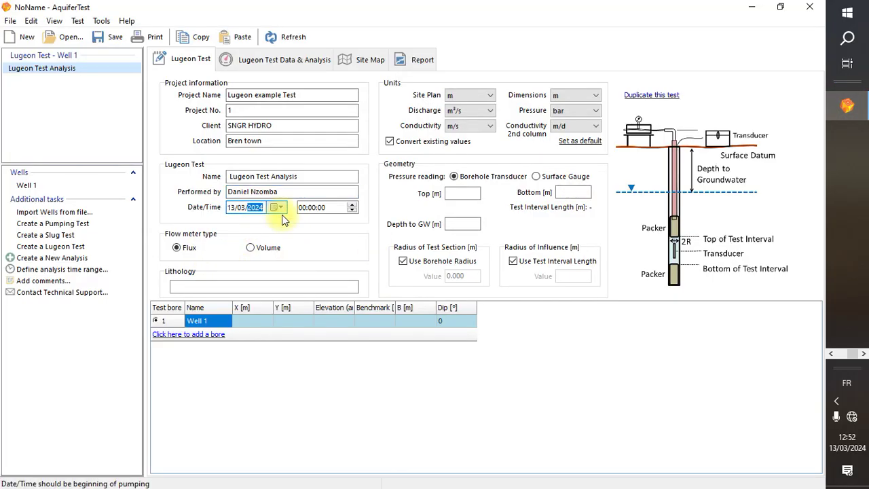
{"action": "left_click", "coordinate": [285, 209]}
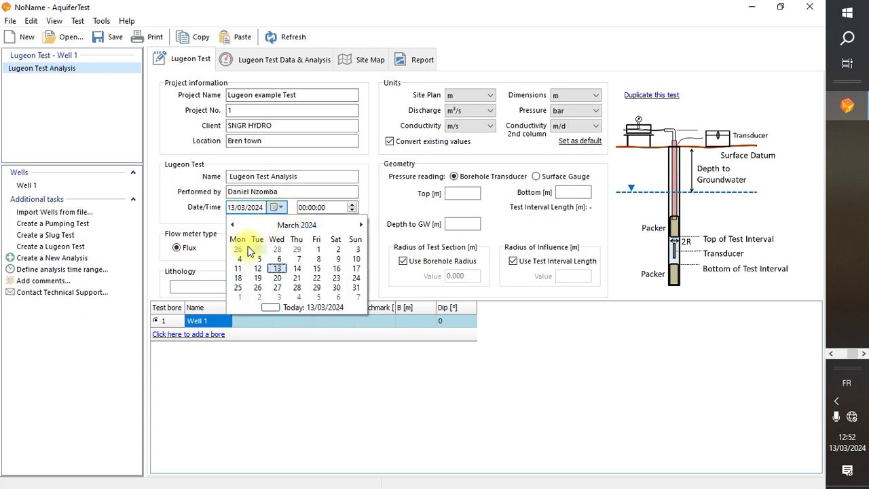
{"action": "left_click", "coordinate": [296, 345]}
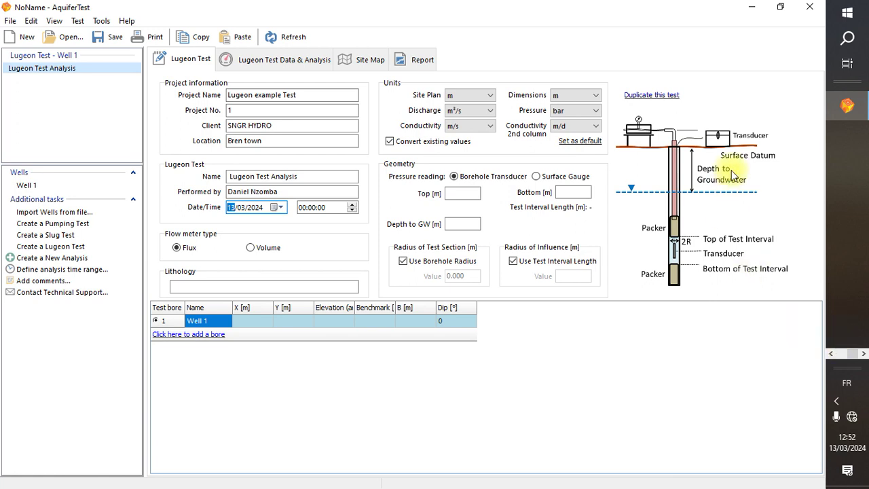
{"action": "left_click", "coordinate": [834, 354]}
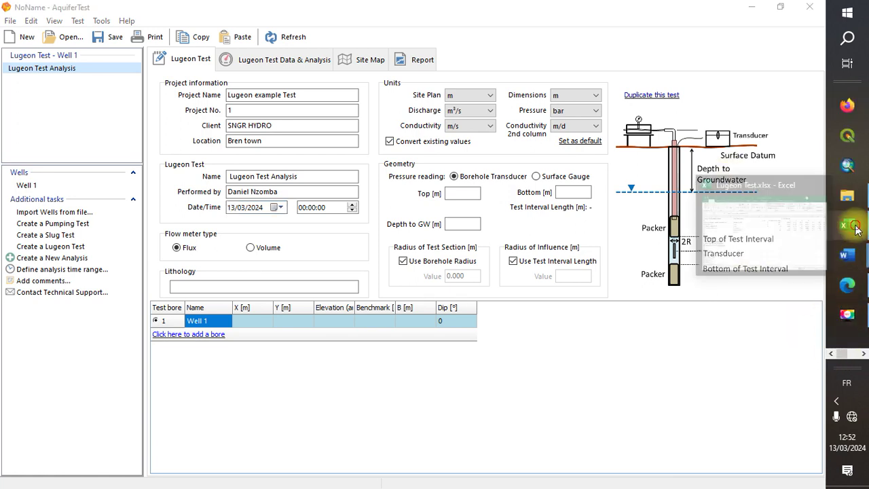
{"action": "left_click", "coordinate": [856, 230]}
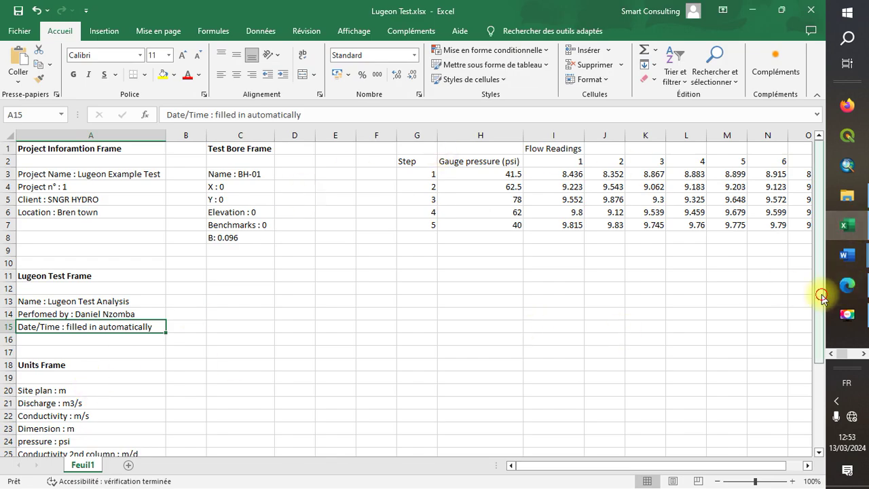
Review the Excel Units Frame notes (m, m3/s, m/s, psi, m/d) before returning to AquiferTest
{"action": "left_click_drag", "start_coordinate": [822, 294], "coordinate": [821, 371]}
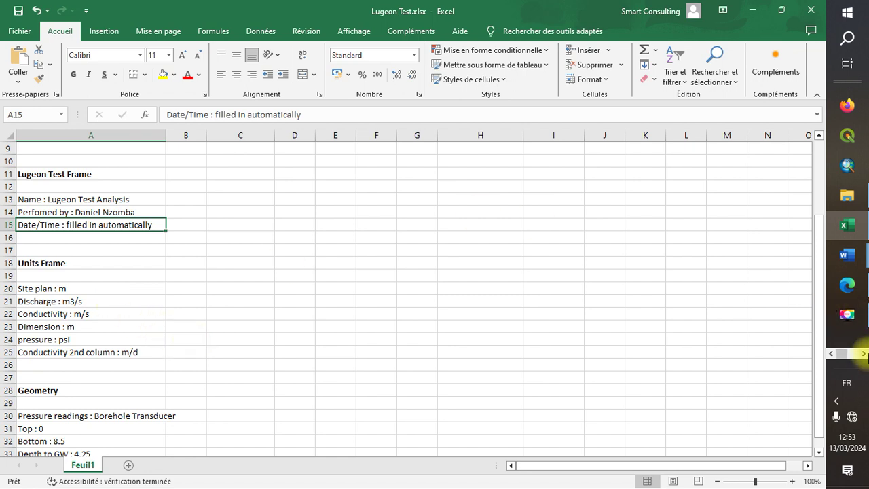
{"action": "left_click", "coordinate": [863, 354]}
{"action": "left_click", "coordinate": [847, 106]}
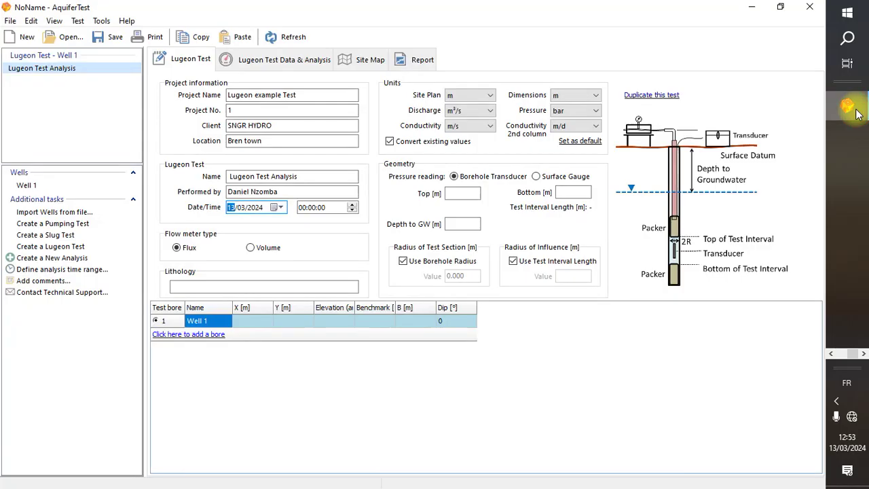
Keep m as the site plan unit and change the pressure unit from bar to psi
{"action": "left_click", "coordinate": [448, 97]}
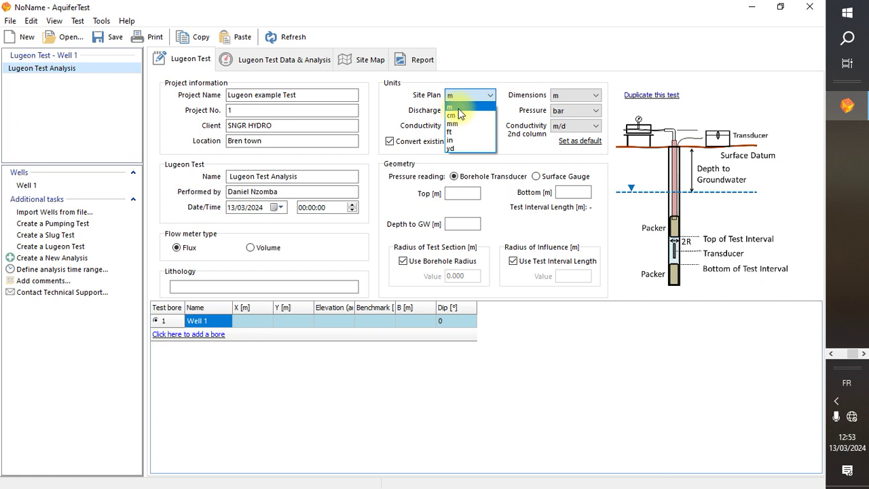
{"action": "left_click", "coordinate": [454, 107]}
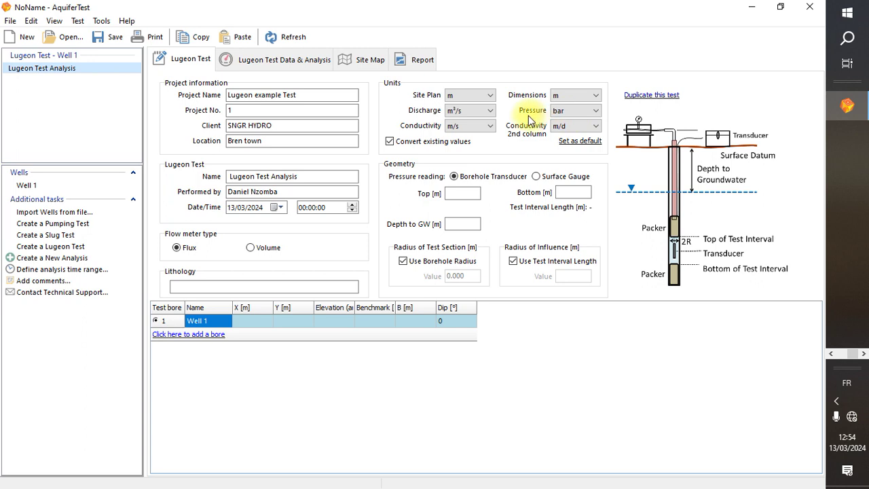
{"action": "left_click", "coordinate": [561, 111]}
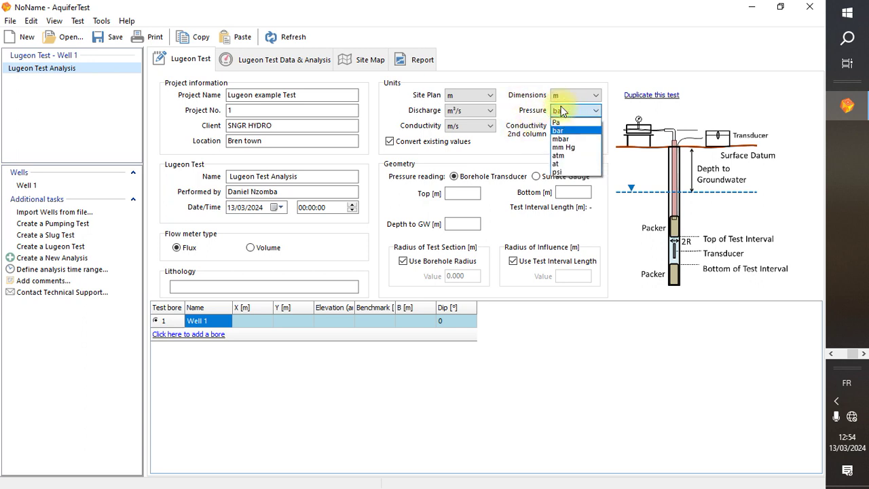
{"action": "left_click", "coordinate": [568, 172]}
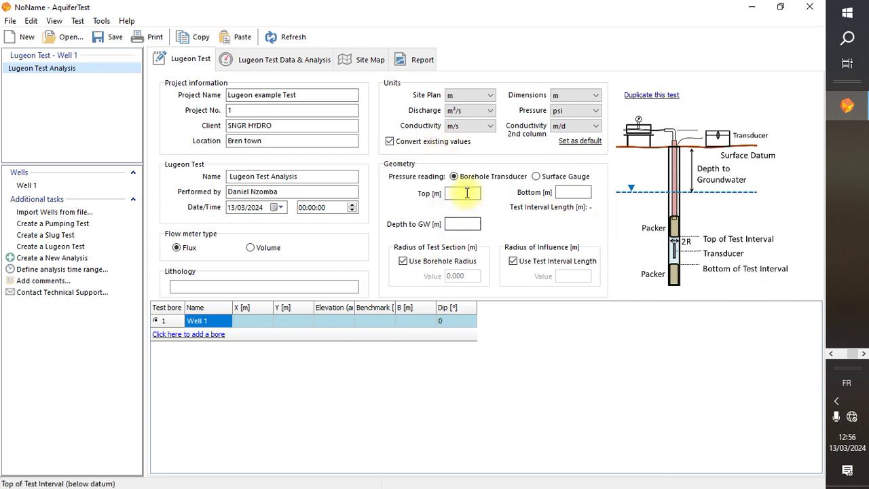
Check the Excel geometry notes (Top 0, Bottom 8.5, Depth to GW 4.25), then return to AquiferTest
{"action": "left_click", "coordinate": [562, 192]}
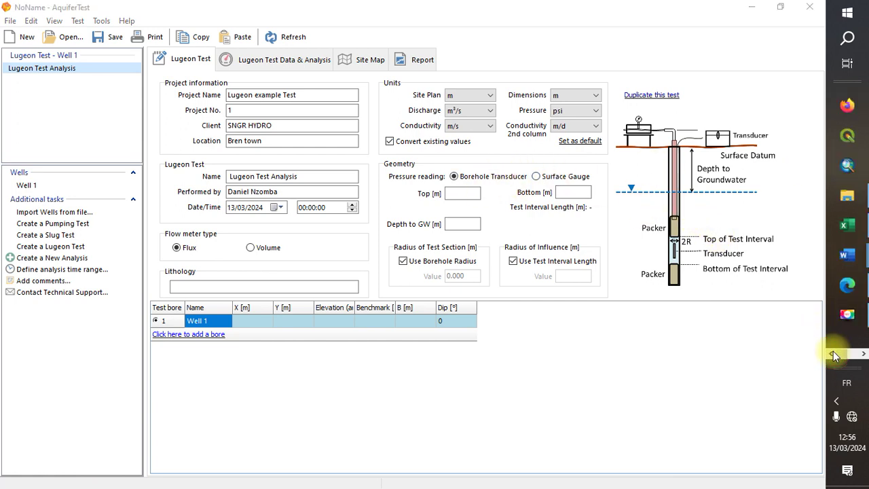
{"action": "left_click", "coordinate": [861, 219]}
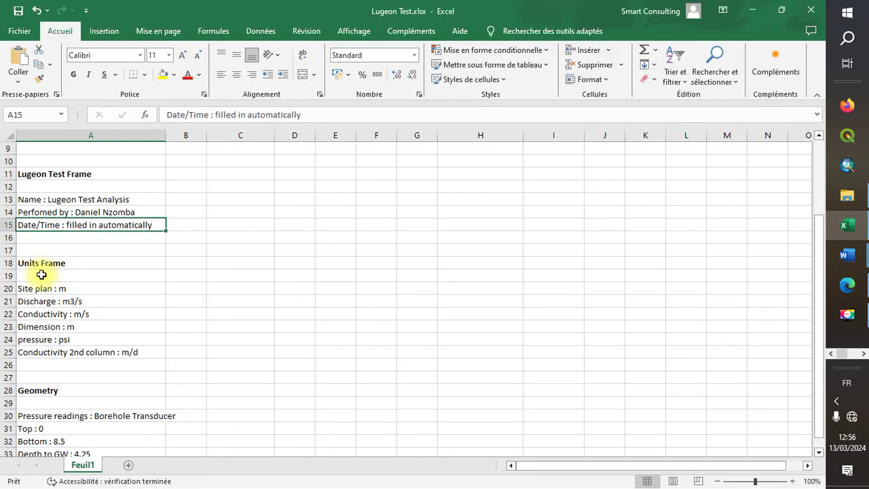
{"action": "left_click", "coordinate": [65, 427]}
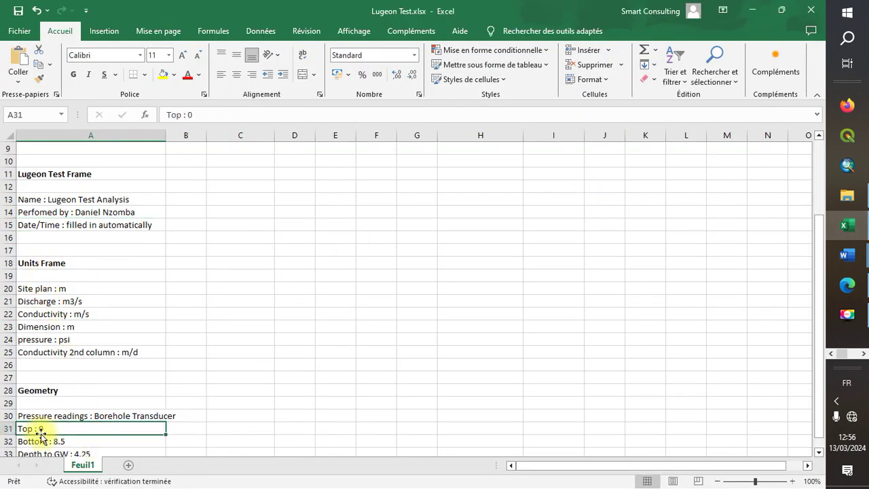
{"action": "left_click", "coordinate": [71, 442]}
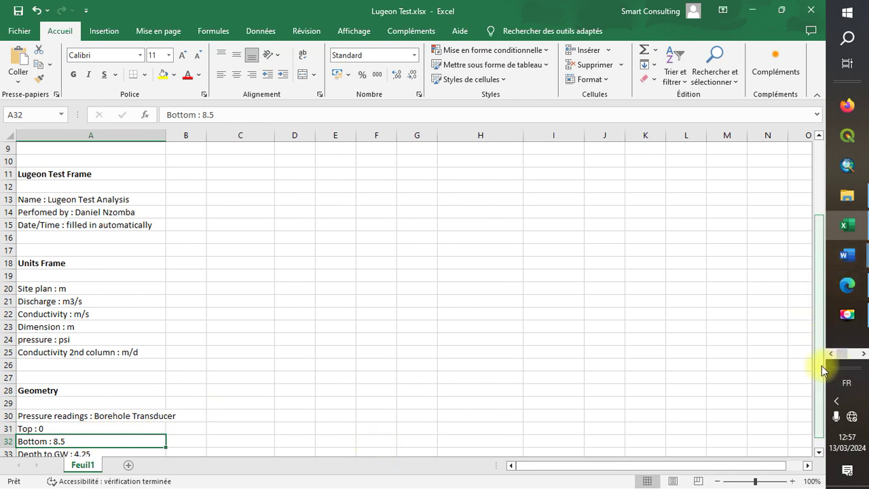
{"action": "right_click", "coordinate": [818, 407]}
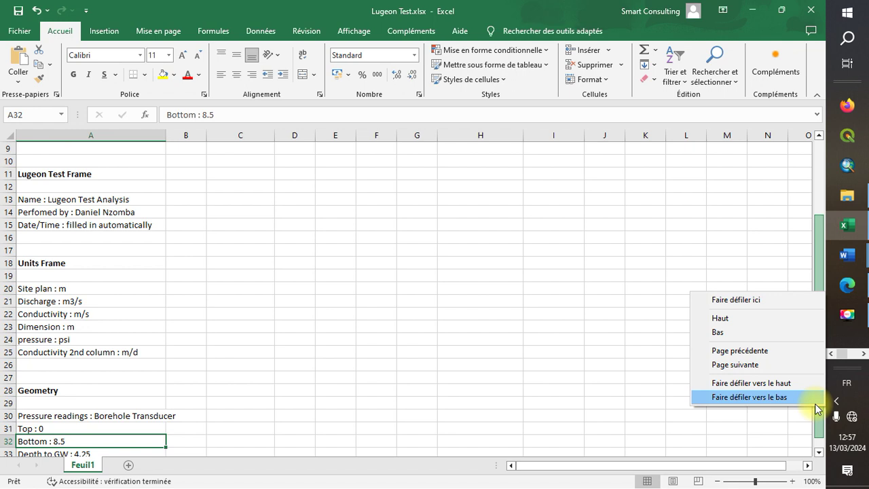
{"action": "left_click", "coordinate": [819, 452]}
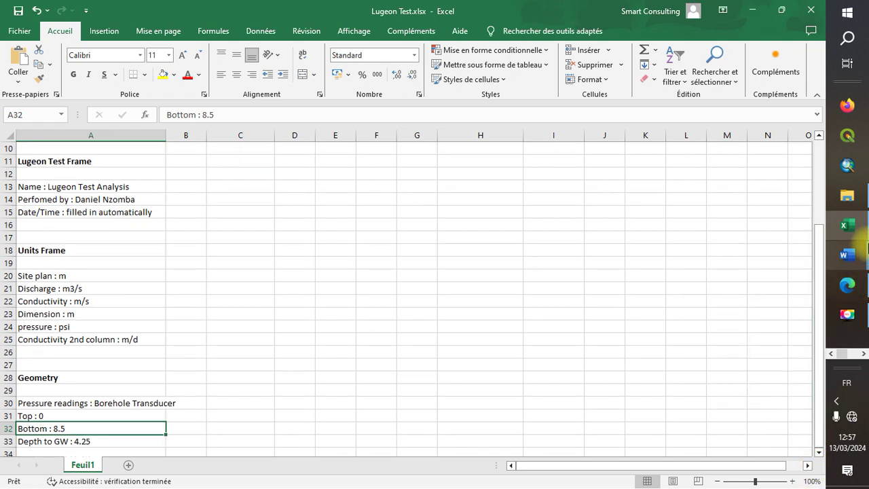
{"action": "left_click", "coordinate": [859, 353]}
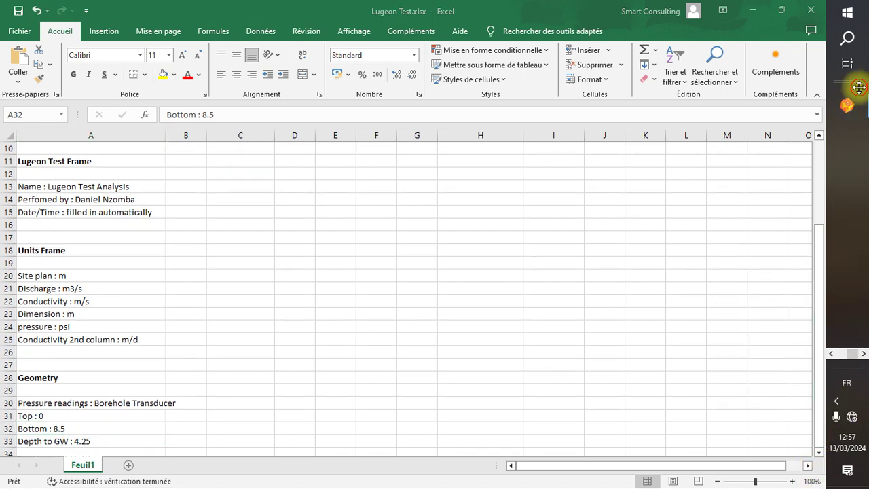
{"action": "left_click", "coordinate": [849, 107]}
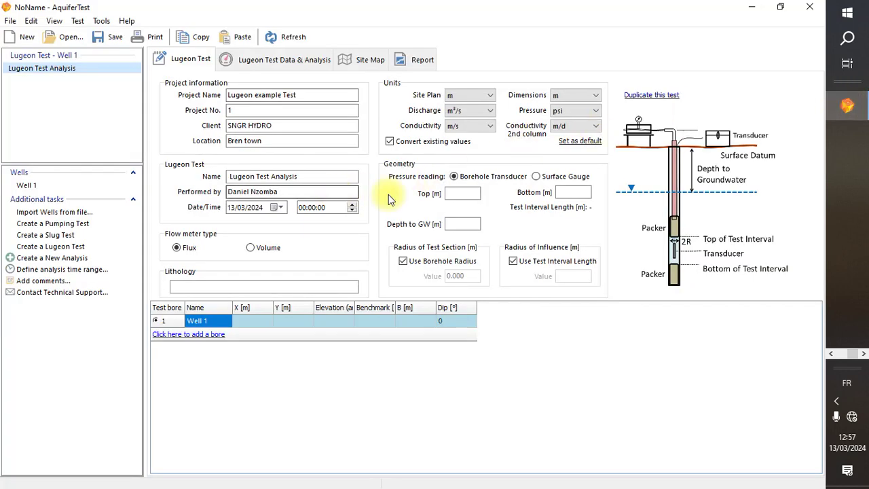
Enter a top of 0 m and a bottom of 8.5 m, correcting the mistyped bottom value
{"action": "left_click", "coordinate": [469, 193]}
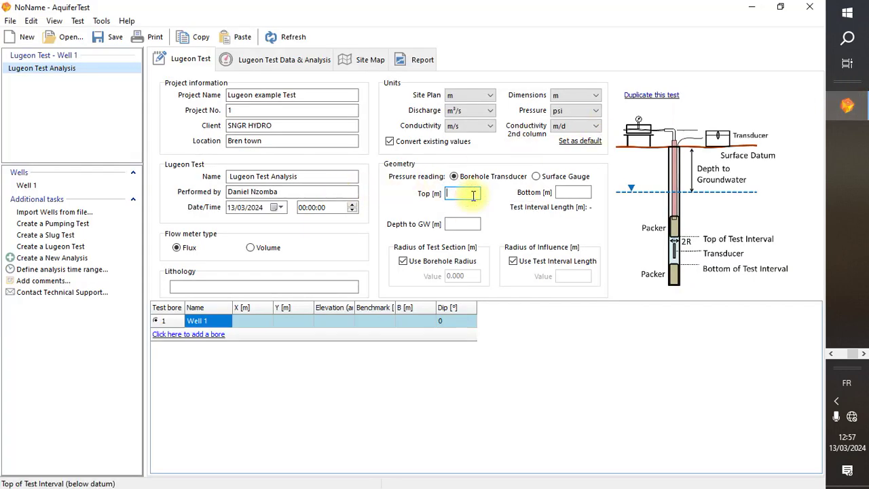
{"action": "type", "text": "0"}
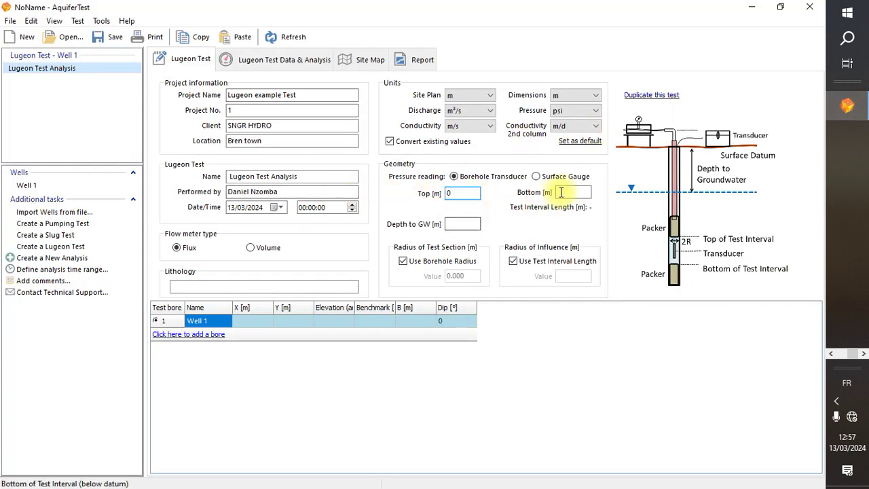
{"action": "left_click", "coordinate": [567, 192]}
{"action": "type", "text": "8.45"}
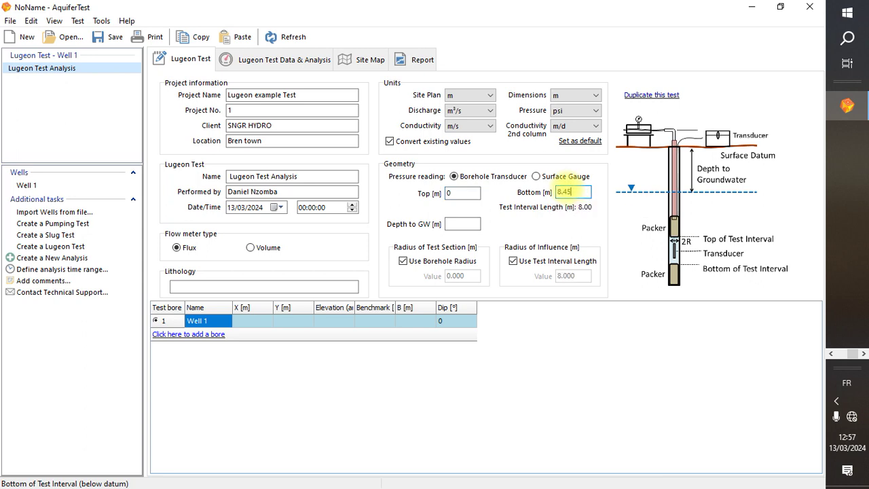
{"action": "key", "text": "BackSpace"}
{"action": "key", "text": "BackSpace"}
{"action": "type", "text": "5"}
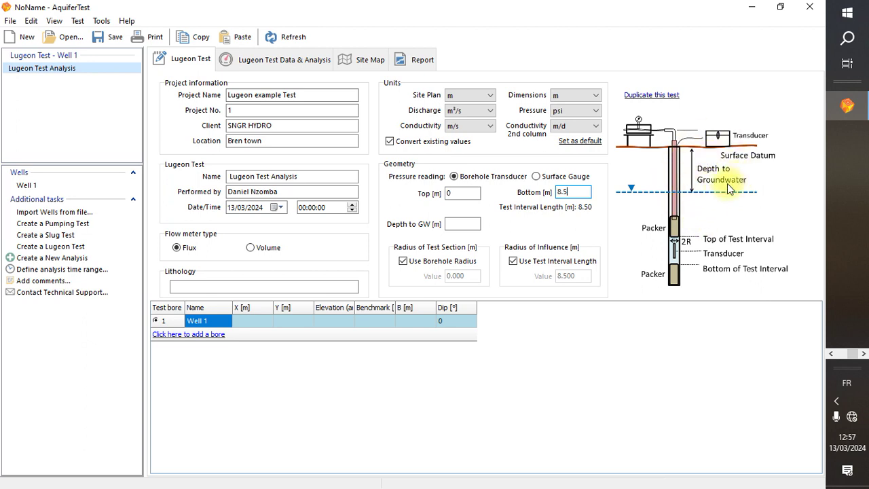
Recheck the notes in Lugeon Test.xlsx and come back to the AquiferTest Lugeon form
{"action": "left_click", "coordinate": [832, 354]}
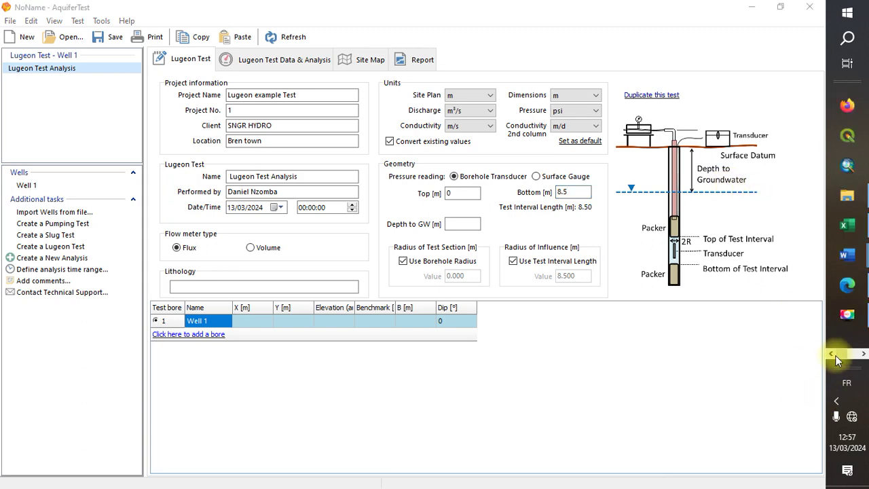
{"action": "left_click", "coordinate": [863, 234]}
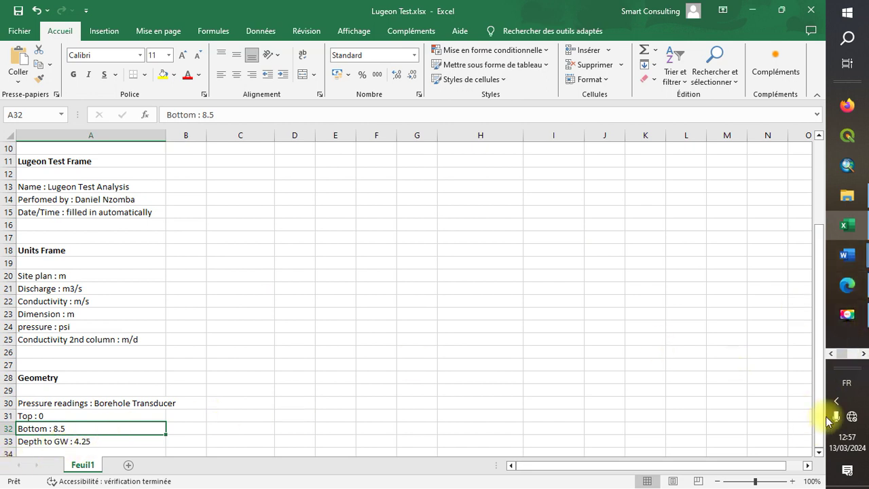
{"action": "left_click", "coordinate": [864, 353]}
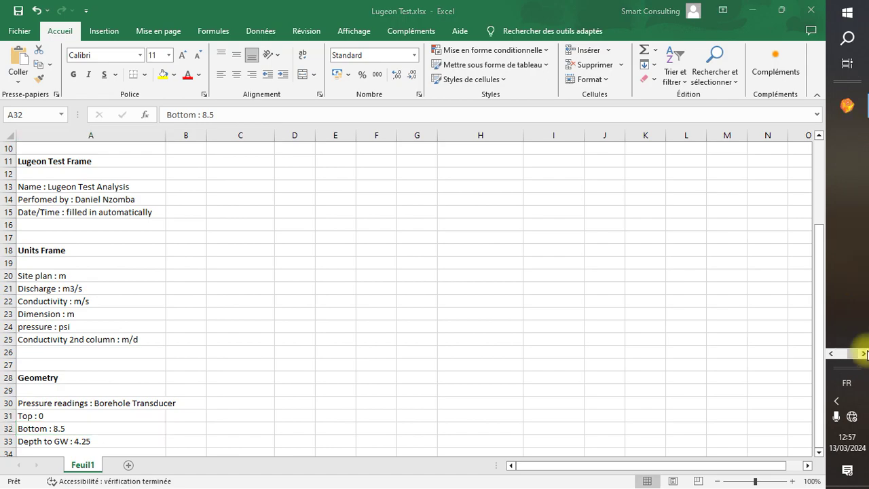
{"action": "left_click", "coordinate": [850, 108]}
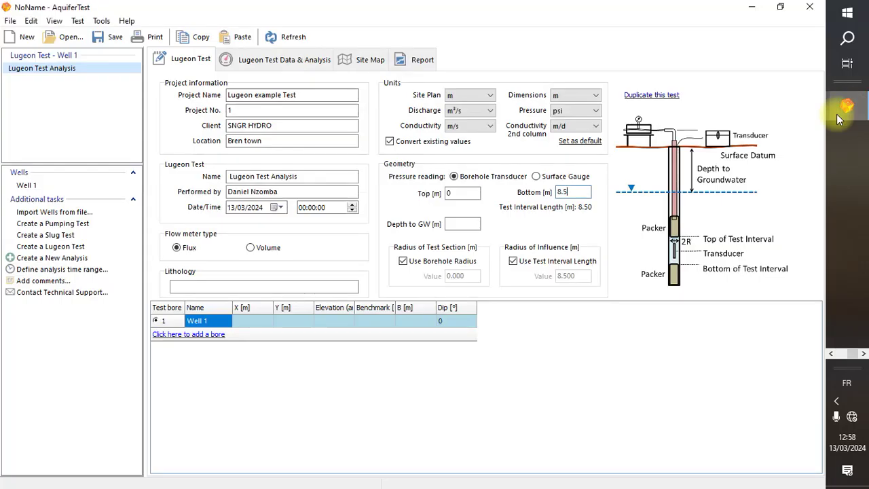
Set the depth to groundwater to 4.25 m
{"action": "left_click", "coordinate": [458, 222]}
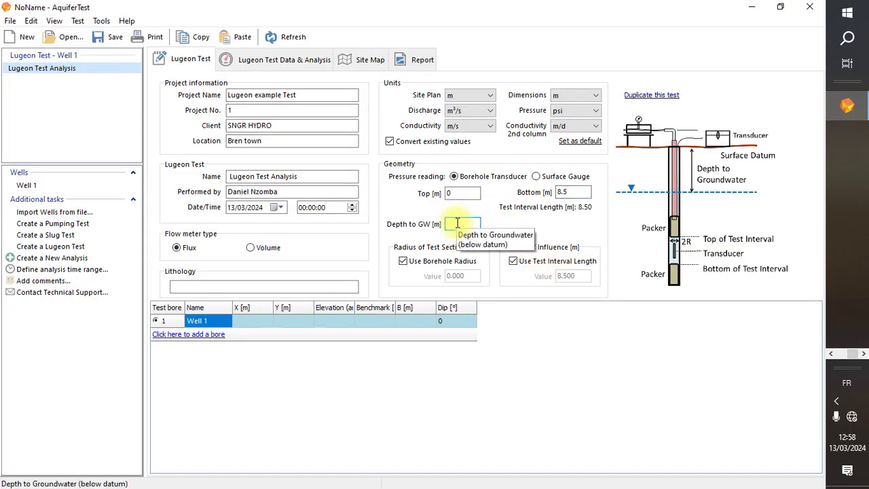
{"action": "type", "text": "4.25"}
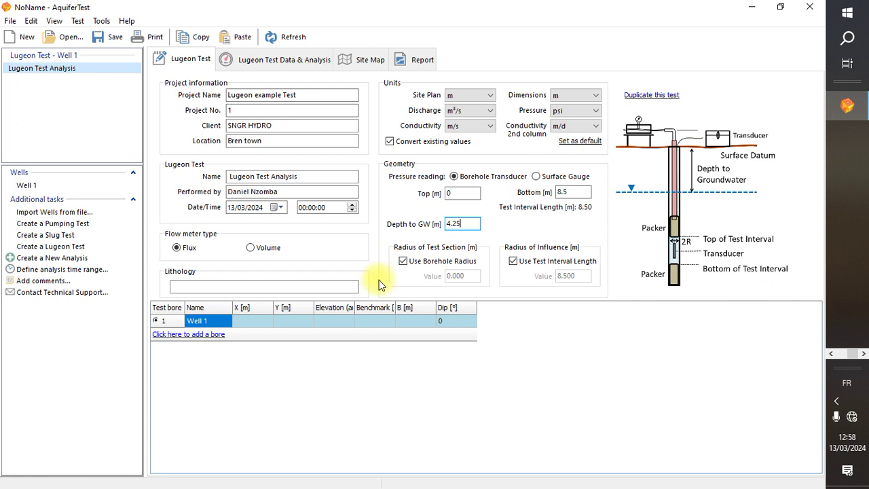
{"action": "left_click", "coordinate": [306, 286]}
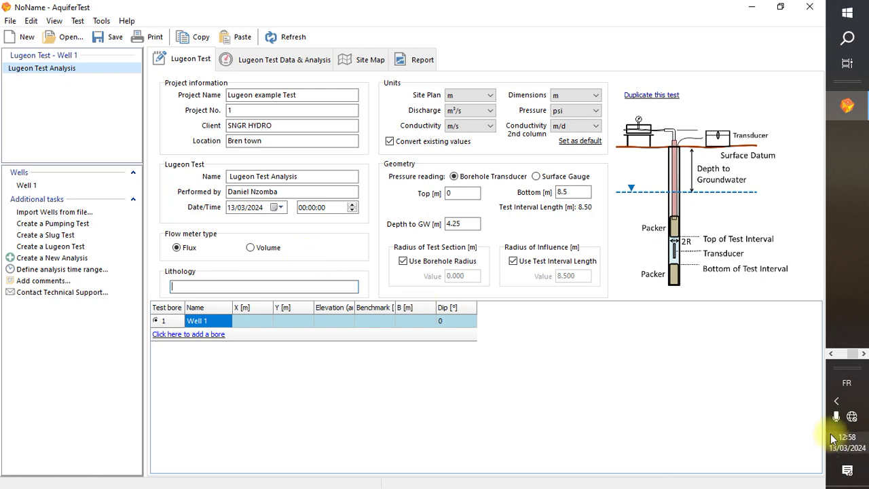
{"action": "left_click", "coordinate": [832, 354]}
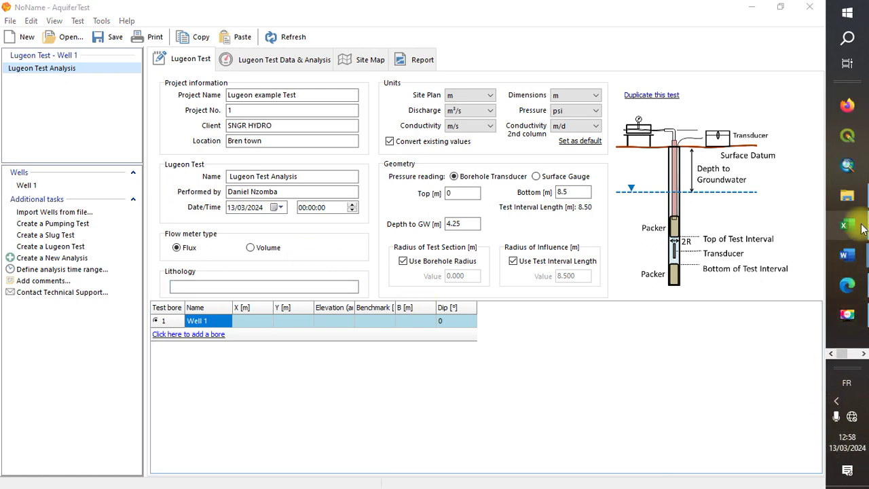
Show Lugeon Test.xlsx from the top of the sheet and select Flow Readings cells I1 and I2
{"action": "left_click", "coordinate": [859, 227]}
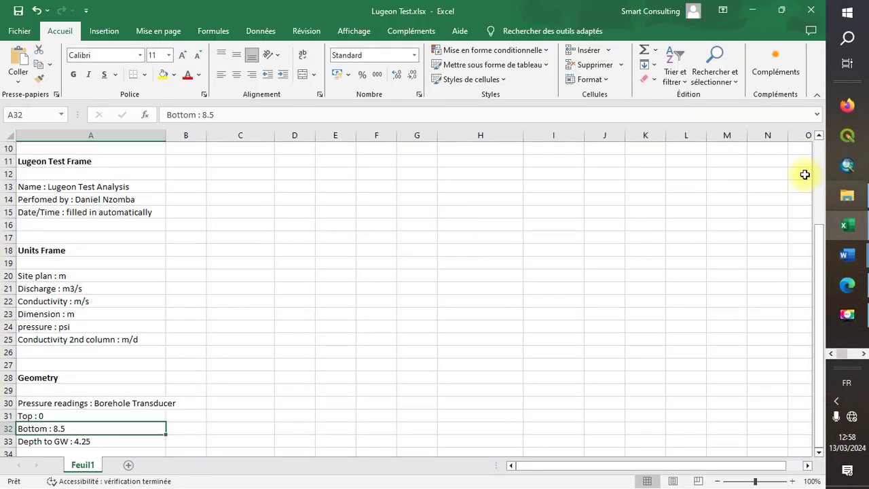
{"action": "scroll", "coordinate": [824, 172], "scroll_direction": "up", "scroll_amount": 3}
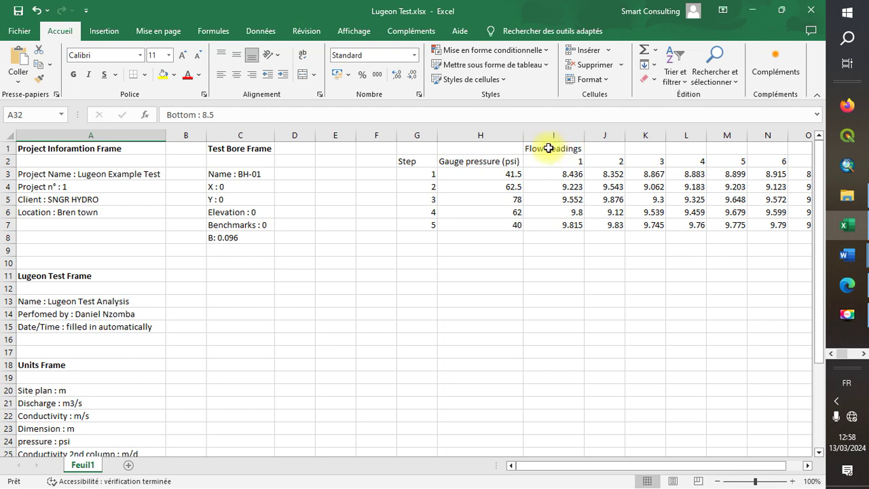
{"action": "left_click", "coordinate": [555, 148]}
{"action": "left_click", "coordinate": [559, 167]}
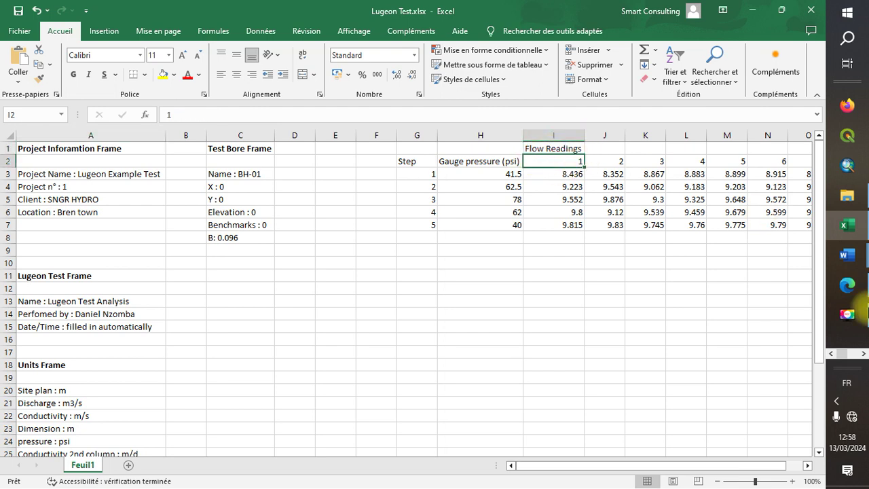
{"action": "left_click", "coordinate": [859, 352]}
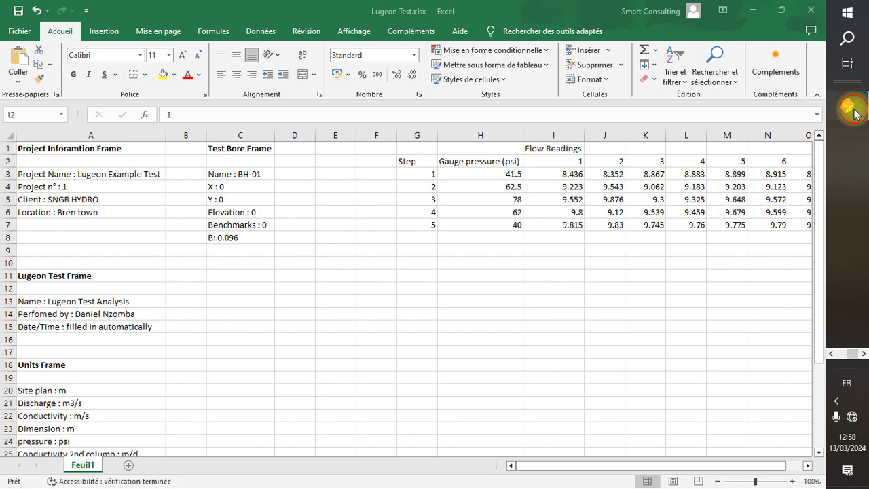
Compare the Volume and Flux flow meter types, leaving it set to Flux
{"action": "left_click", "coordinate": [850, 109]}
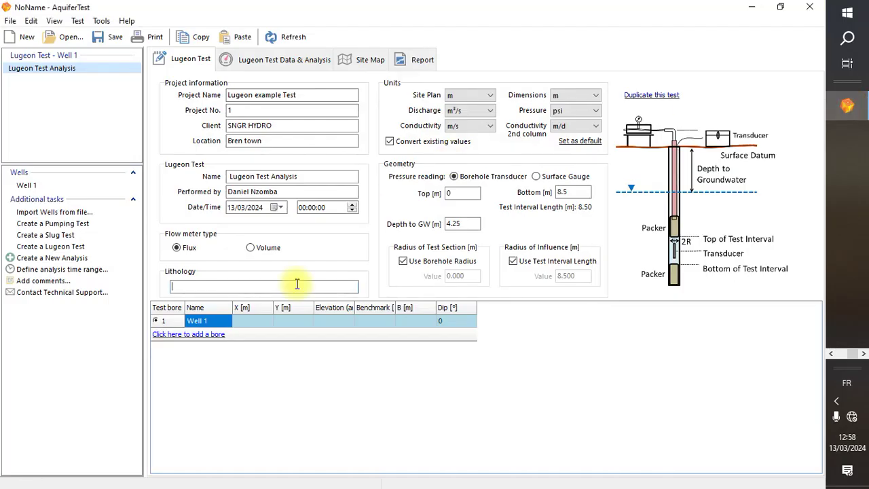
{"action": "left_click", "coordinate": [258, 248]}
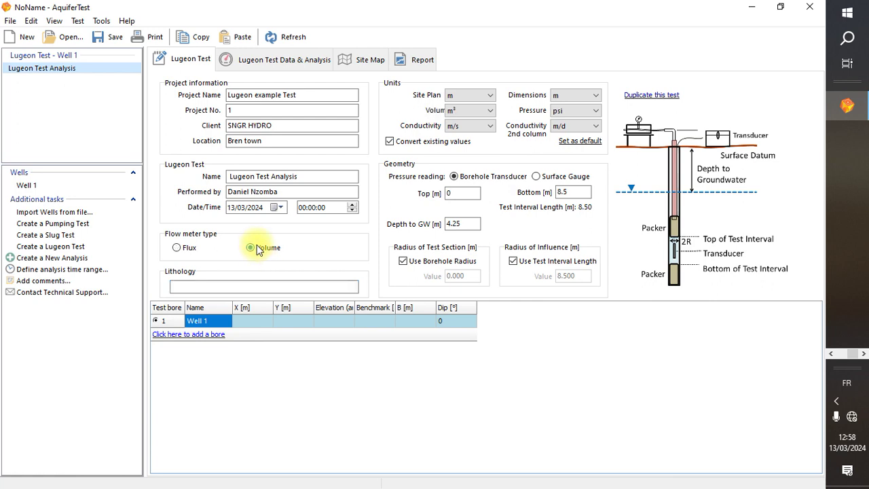
{"action": "left_click", "coordinate": [201, 250]}
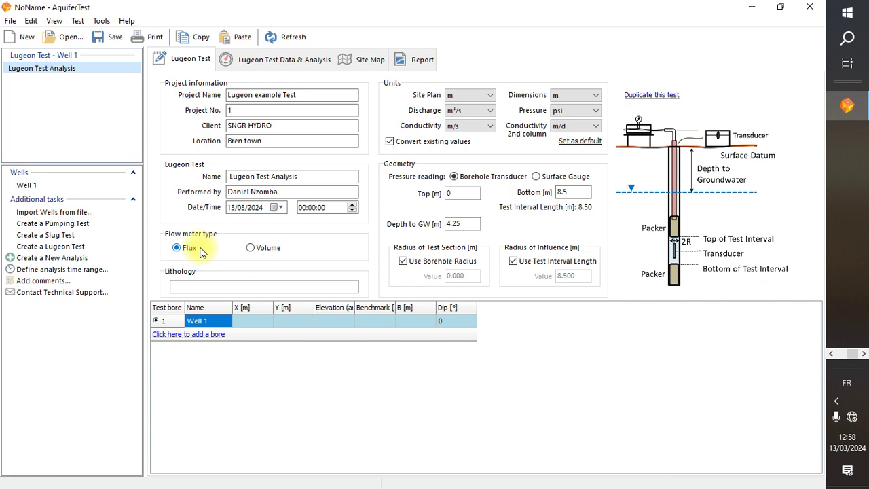
{"action": "left_click", "coordinate": [264, 248]}
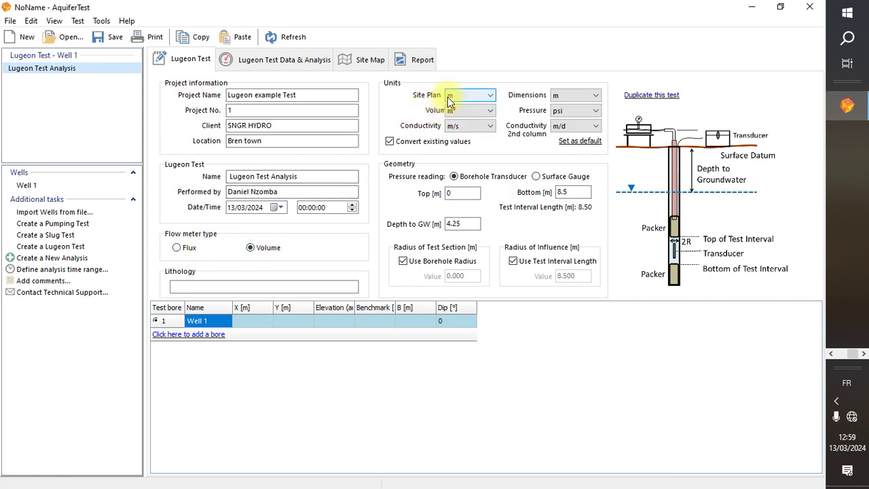
{"action": "left_click", "coordinate": [191, 250]}
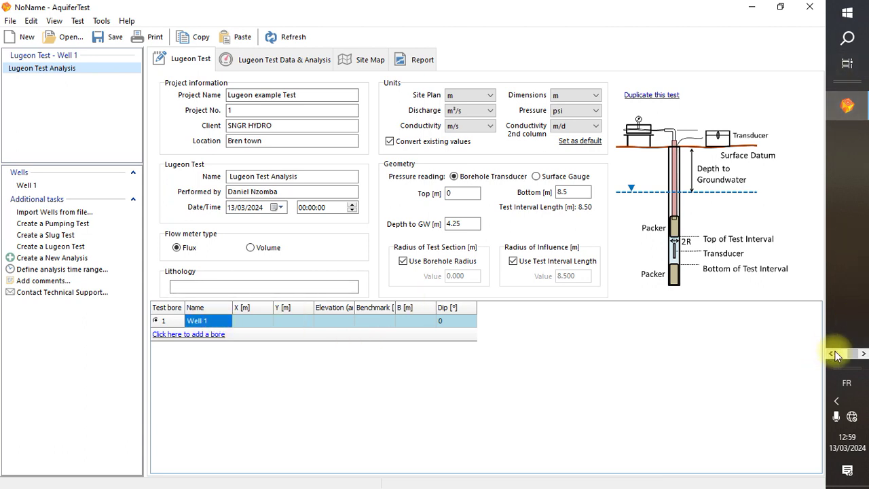
Copy the B value 0.096 from cell C8 of the Lugeon Test workbook
{"action": "left_click", "coordinate": [844, 226]}
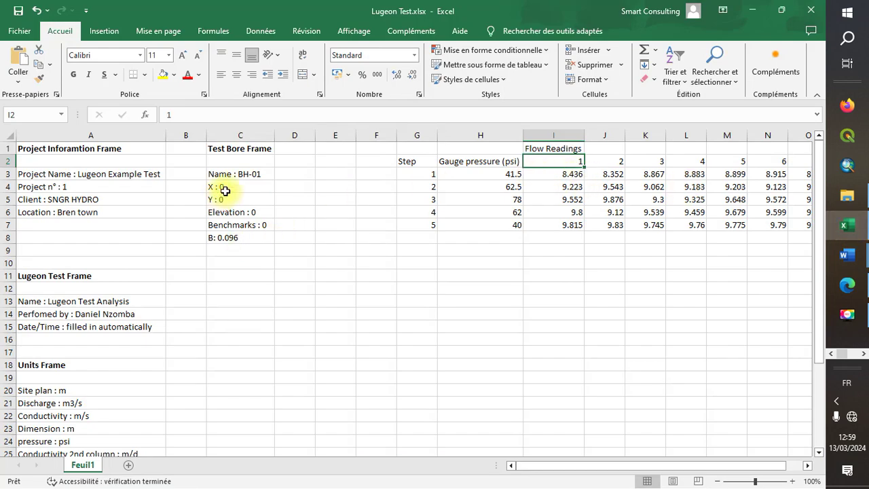
{"action": "left_click", "coordinate": [254, 175]}
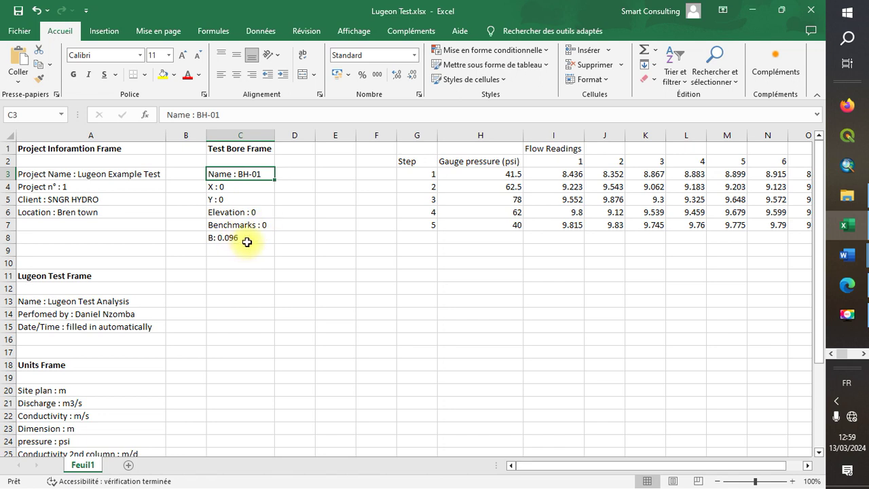
{"action": "double_click", "coordinate": [247, 239]}
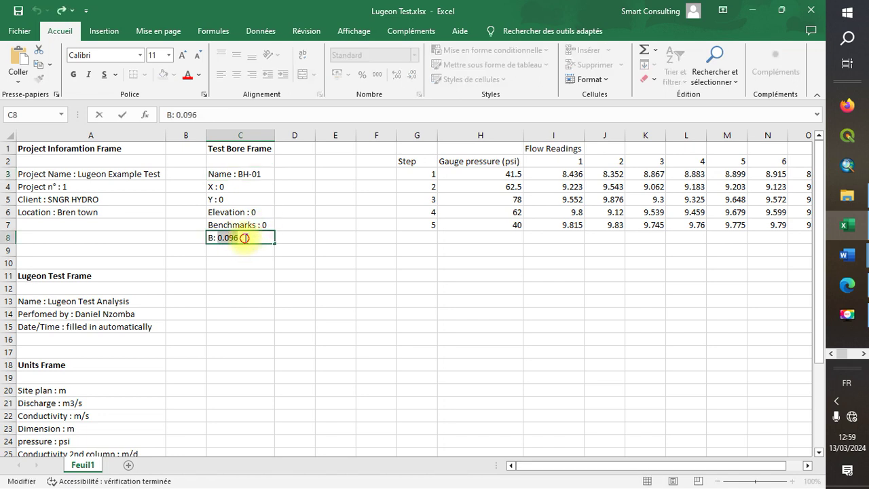
{"action": "left_click_drag", "start_coordinate": [244, 238], "coordinate": [214, 236]}
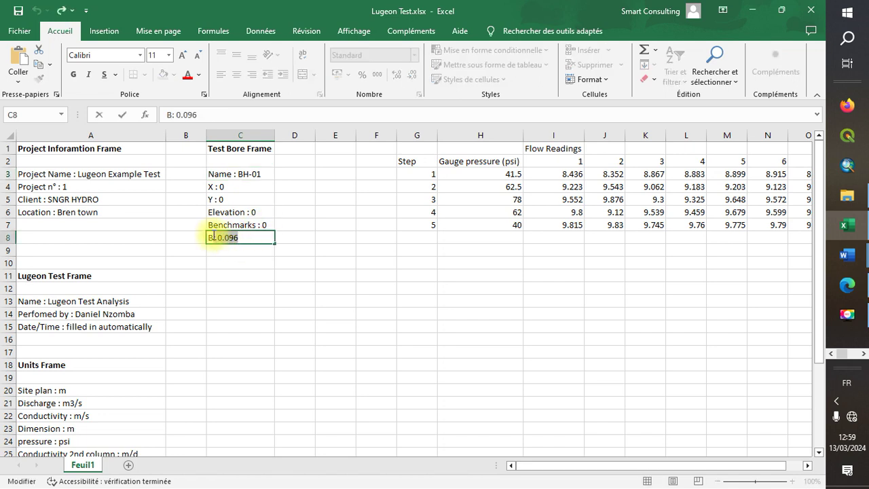
{"action": "right_click", "coordinate": [218, 237]}
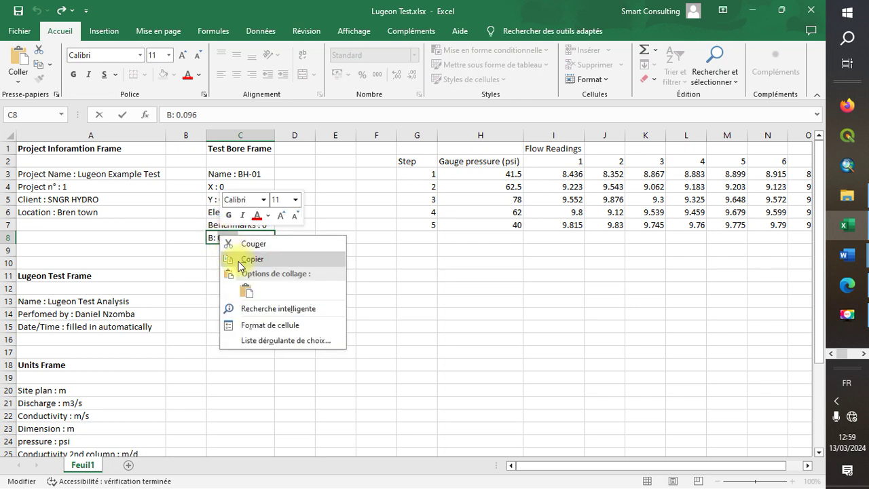
{"action": "left_click", "coordinate": [237, 261]}
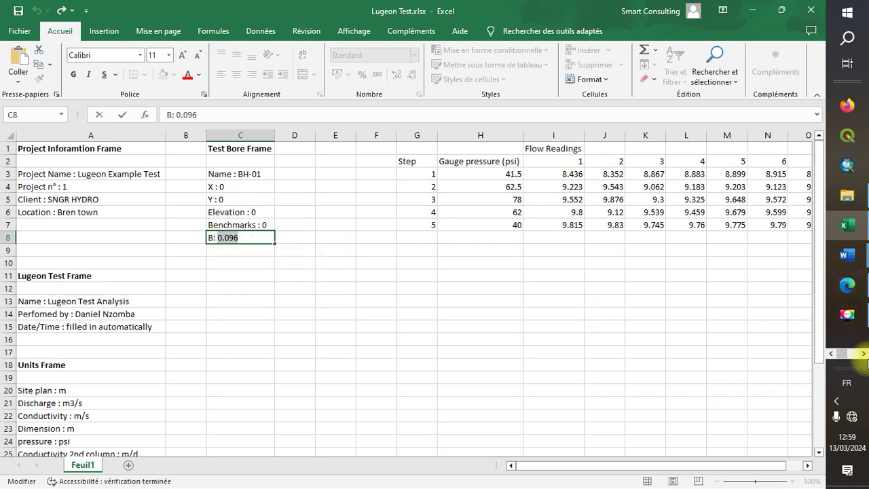
{"action": "left_click", "coordinate": [864, 354]}
Widen the bore table's Dip and Elevation columns to show their full headings
{"action": "left_click", "coordinate": [847, 105]}
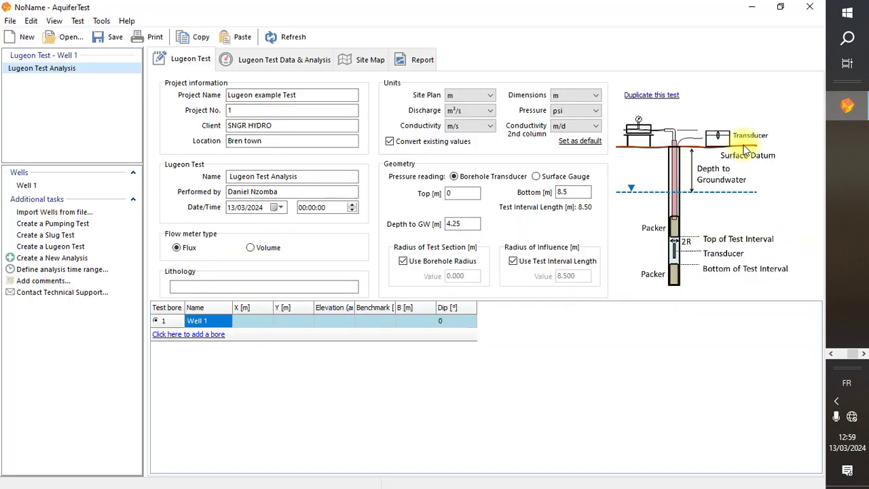
{"action": "left_click", "coordinate": [229, 320]}
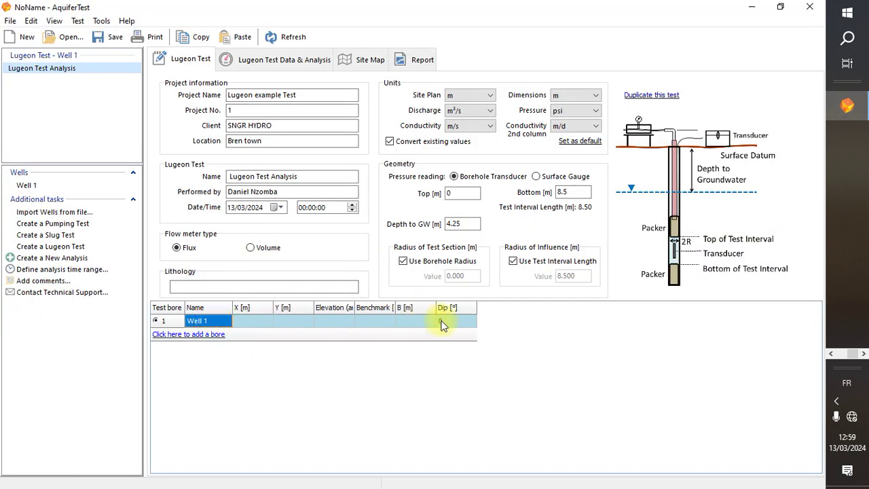
{"action": "left_click_drag", "start_coordinate": [476, 303], "coordinate": [454, 305]}
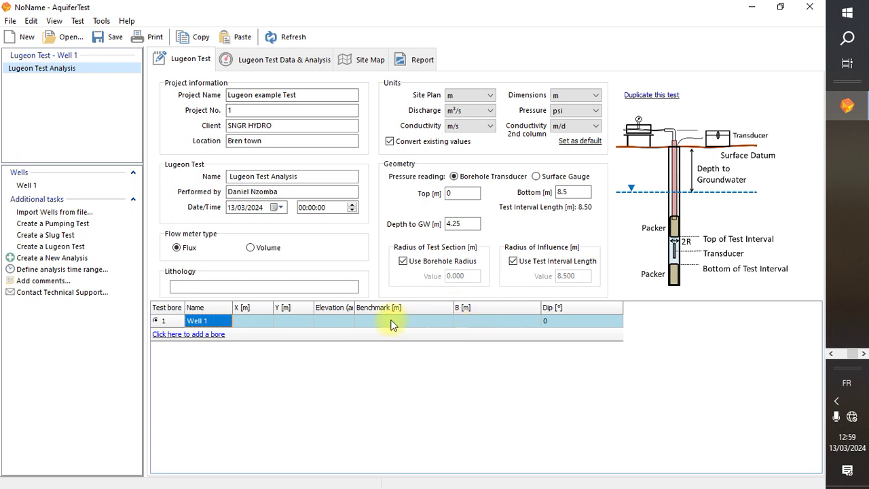
{"action": "left_click_drag", "start_coordinate": [355, 308], "coordinate": [386, 307]}
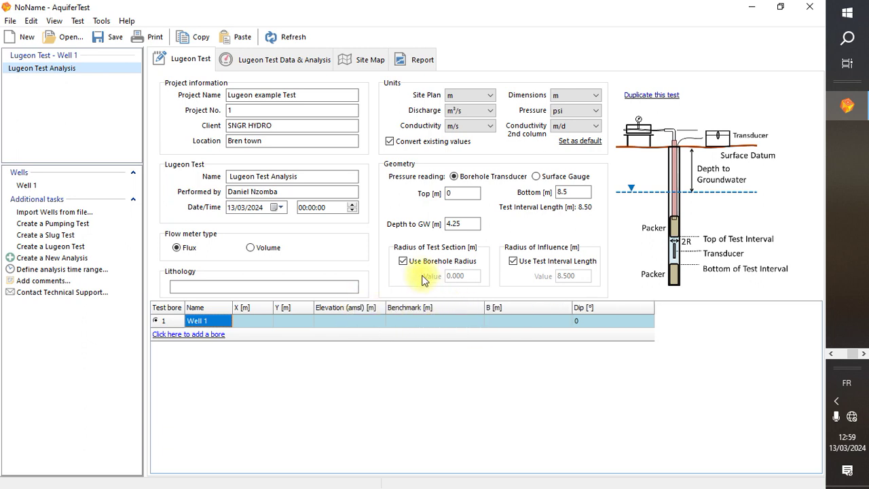
Turn off Use Borehole Radius and paste 0.096 as the test-section radius
{"action": "left_click", "coordinate": [403, 262]}
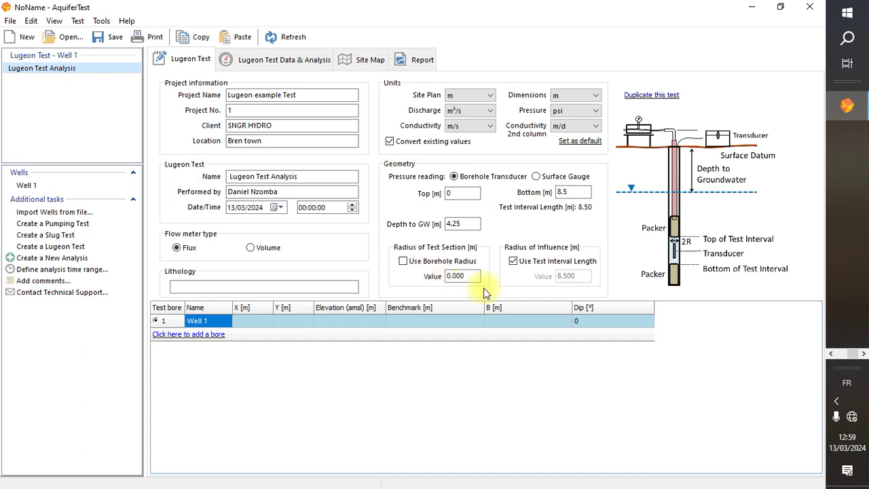
{"action": "left_click_drag", "start_coordinate": [473, 276], "coordinate": [431, 277]}
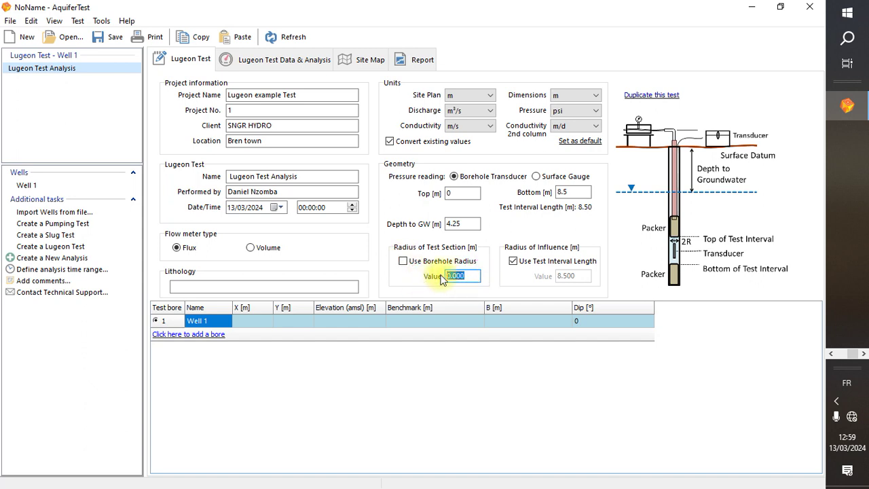
{"action": "right_click", "coordinate": [459, 274]}
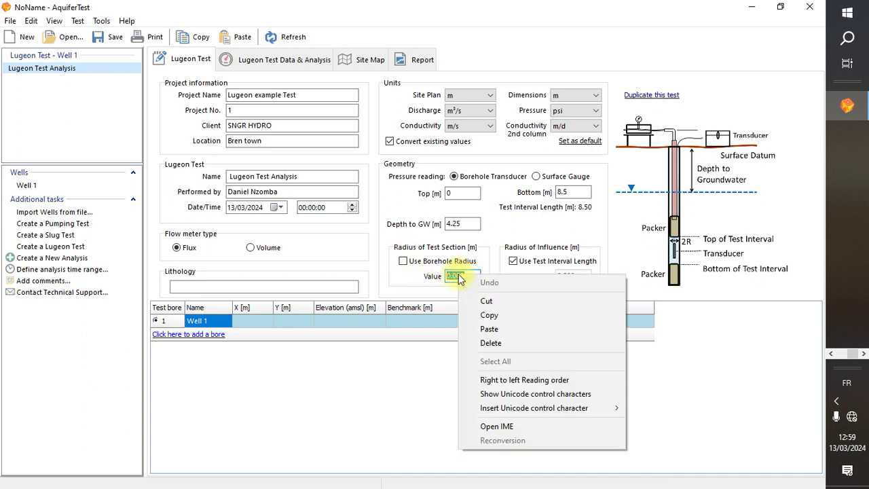
{"action": "left_click", "coordinate": [496, 325]}
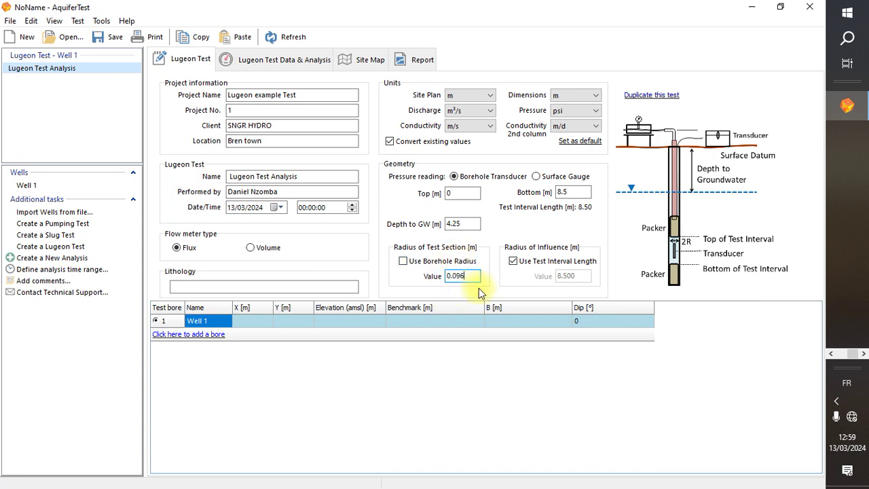
Rename the test bore from Well 1 to BH-01
{"action": "left_click", "coordinate": [205, 322]}
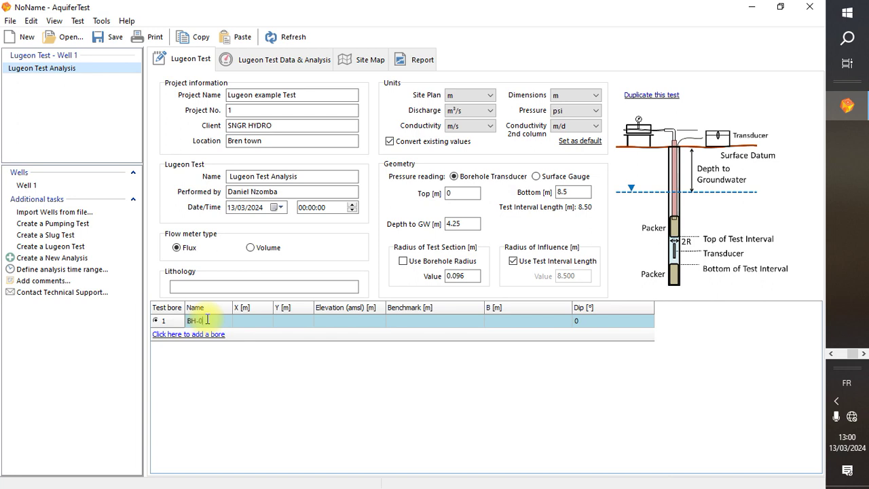
{"action": "type", "text": "BH-01"}
{"action": "left_click", "coordinate": [241, 322]}
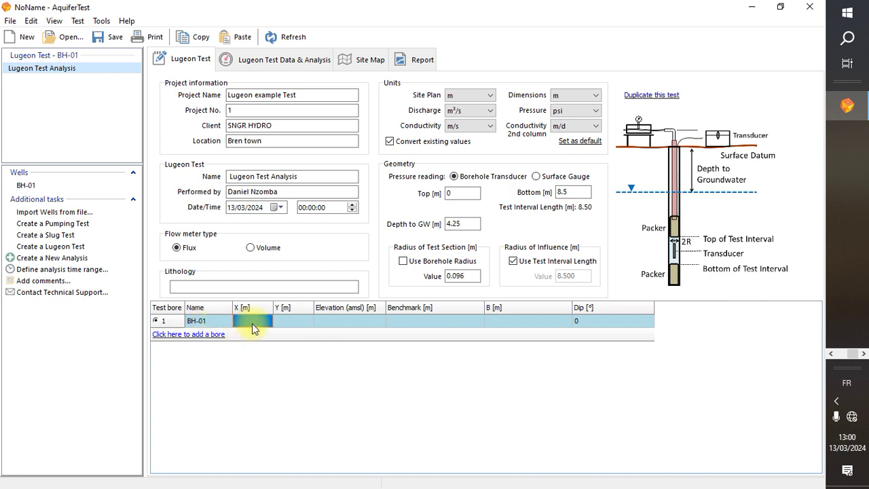
{"action": "left_click", "coordinate": [833, 355]}
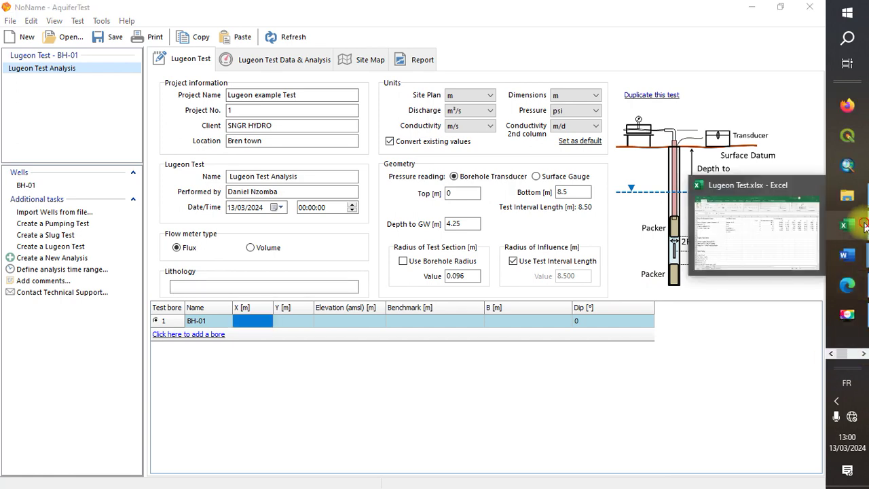
Cycle through the Excel workbook and Word document, ending with AquiferTest in front
{"action": "left_click", "coordinate": [864, 226]}
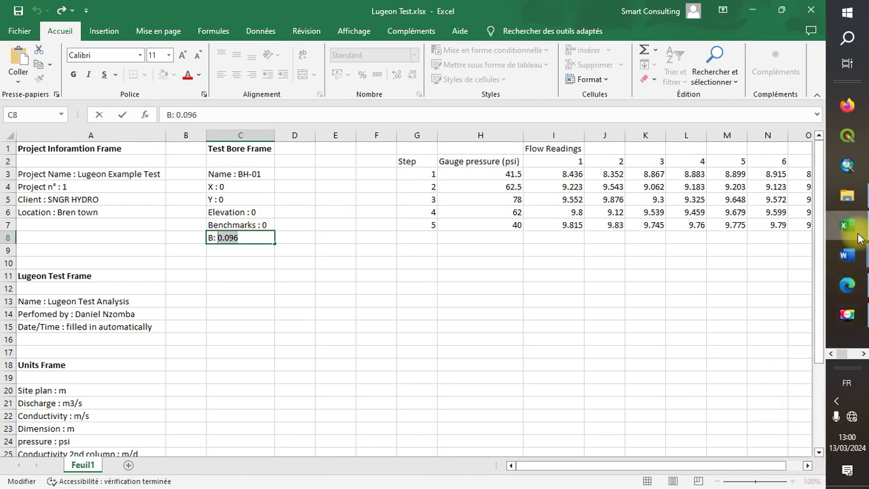
{"action": "mouse_move", "coordinate": [847, 255]}
{"action": "left_click", "coordinate": [770, 237]}
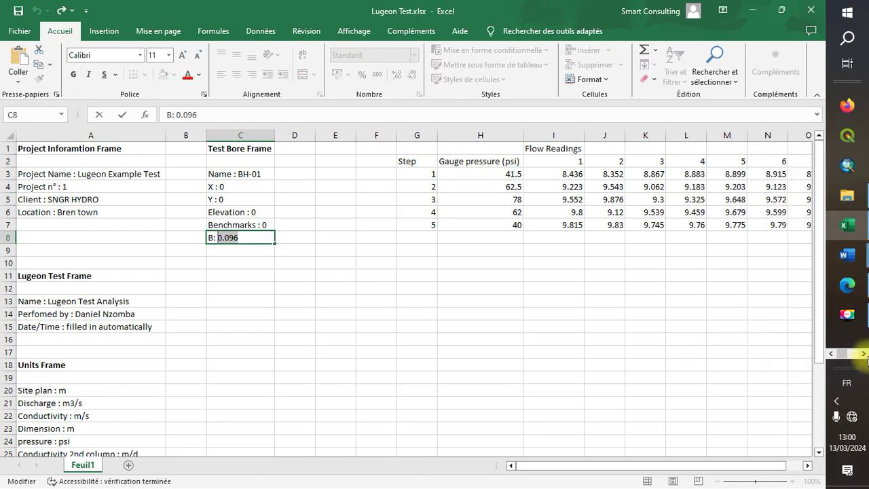
{"action": "left_click", "coordinate": [864, 354]}
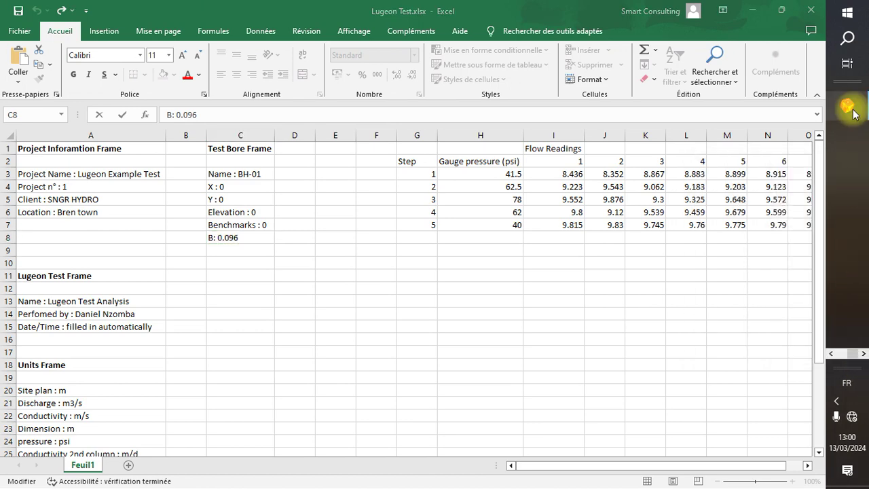
{"action": "left_click", "coordinate": [852, 111]}
Enter 0 for BH-01's X, elevation and benchmark values in the test bore grid
{"action": "left_click", "coordinate": [260, 323]}
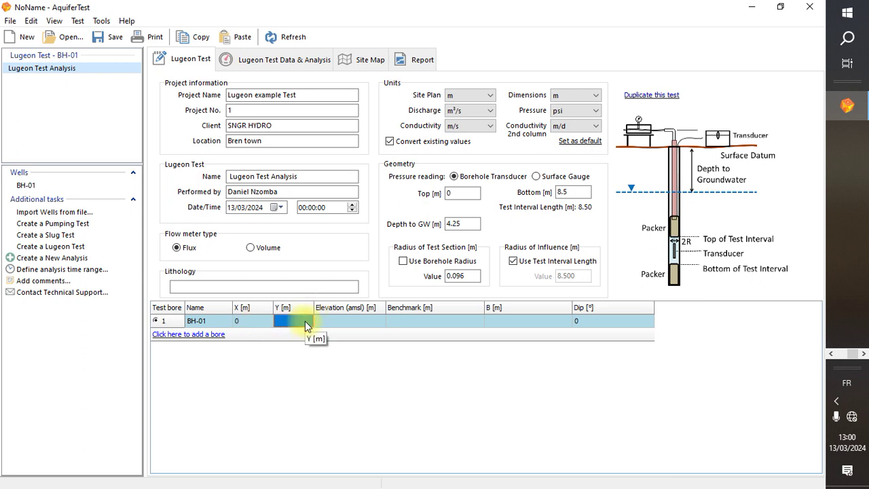
{"action": "left_click", "coordinate": [341, 324]}
{"action": "type", "text": "0"}
{"action": "left_click", "coordinate": [408, 315]}
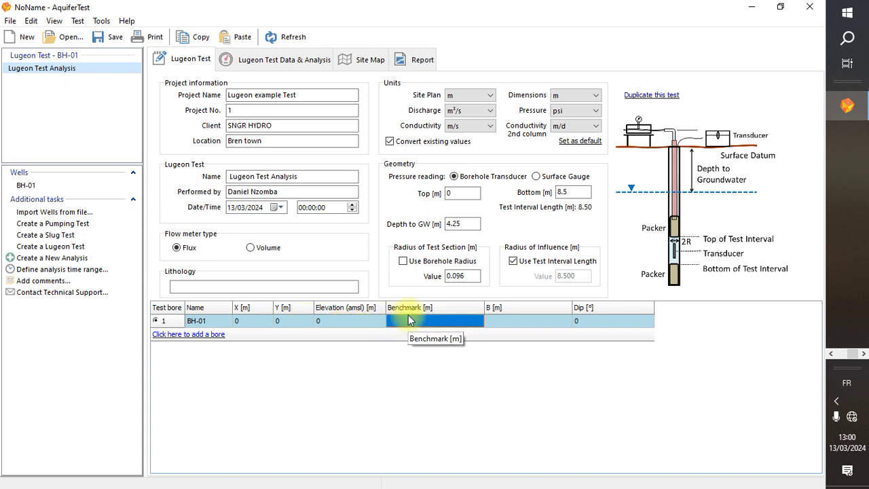
{"action": "type", "text": "0"}
{"action": "key", "text": "Return"}
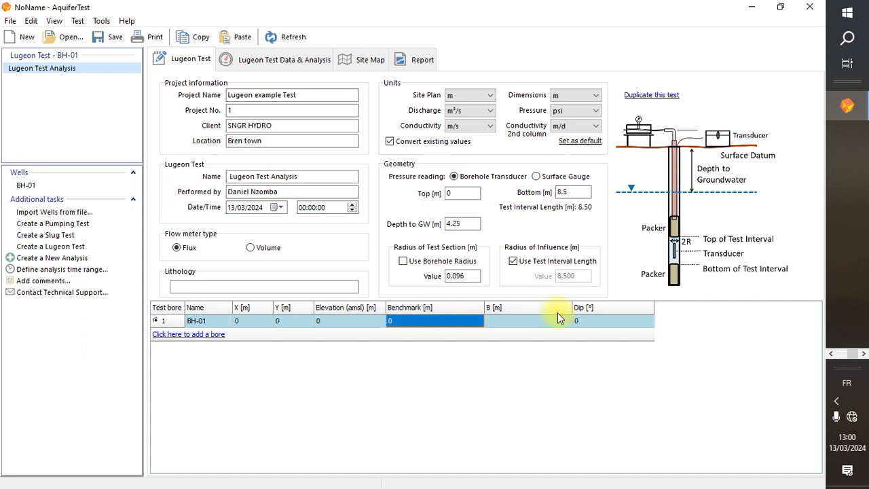
{"action": "left_click", "coordinate": [577, 319]}
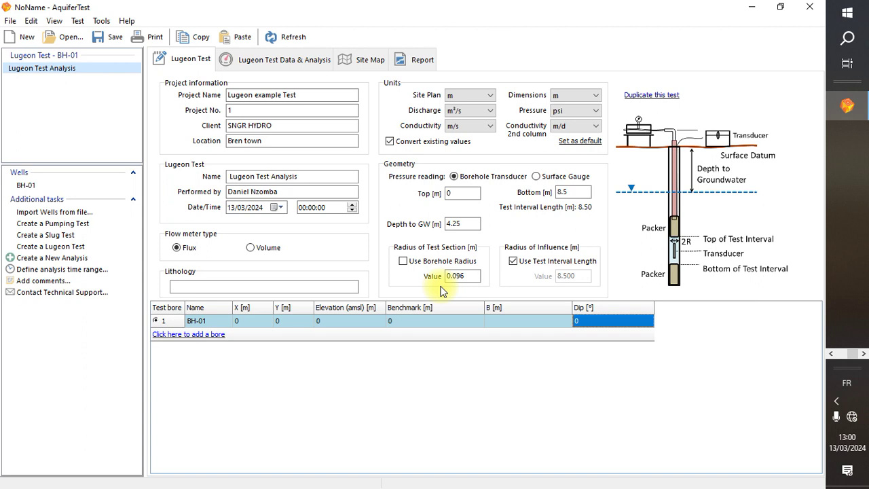
Open the Lugeon Test Data & Analysis page with 5 pressure steps, then bring Lugeon Test.xlsx forward
{"action": "left_click", "coordinate": [283, 67]}
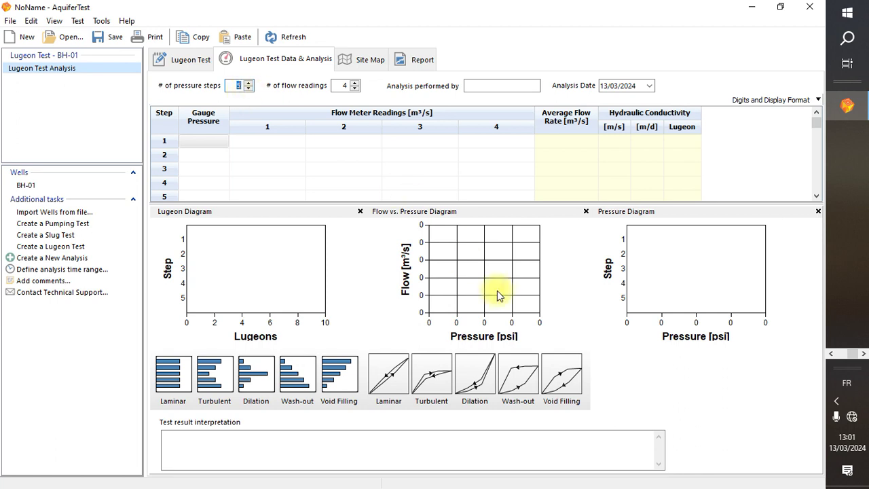
{"action": "left_click", "coordinate": [832, 354]}
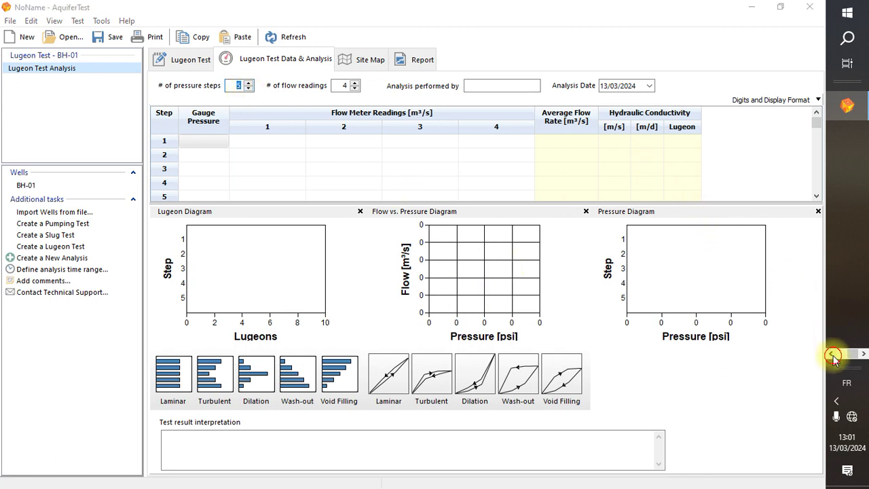
{"action": "mouse_move", "coordinate": [857, 288]}
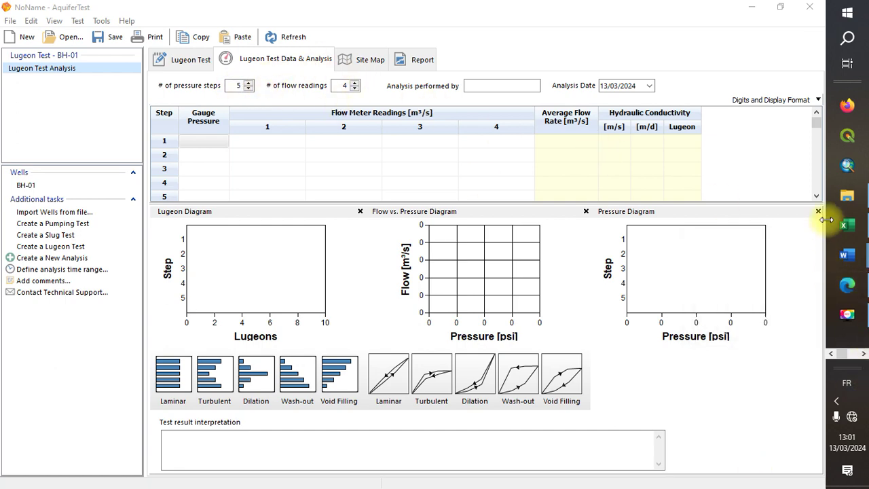
{"action": "left_click", "coordinate": [853, 228]}
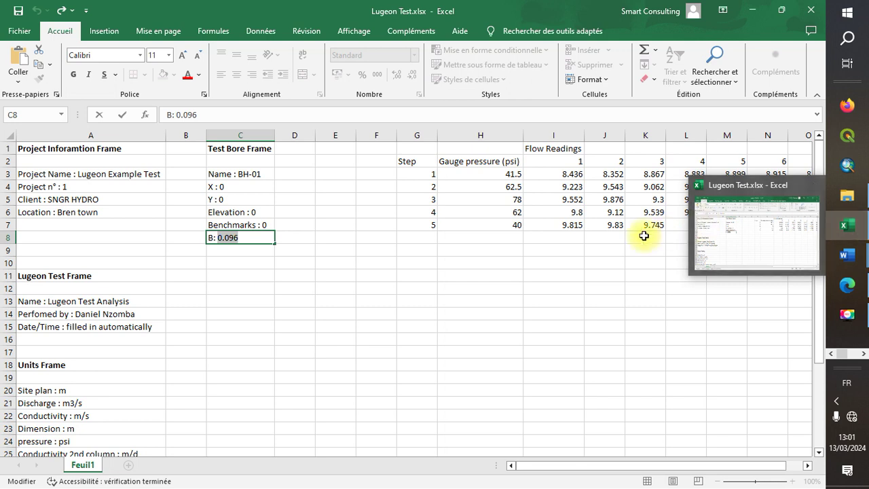
Select cell I8 in the Excel readings table, then bring AquiferTest back to the front
{"action": "left_click", "coordinate": [565, 233]}
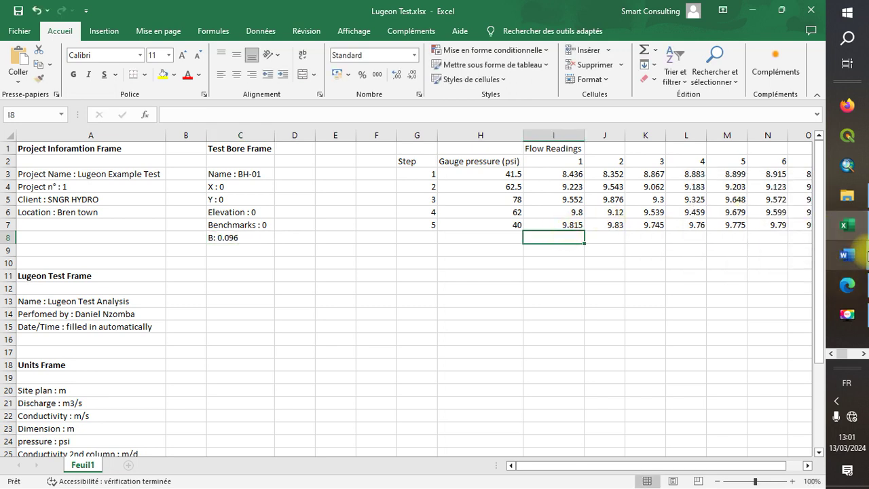
{"action": "left_click", "coordinate": [836, 341]}
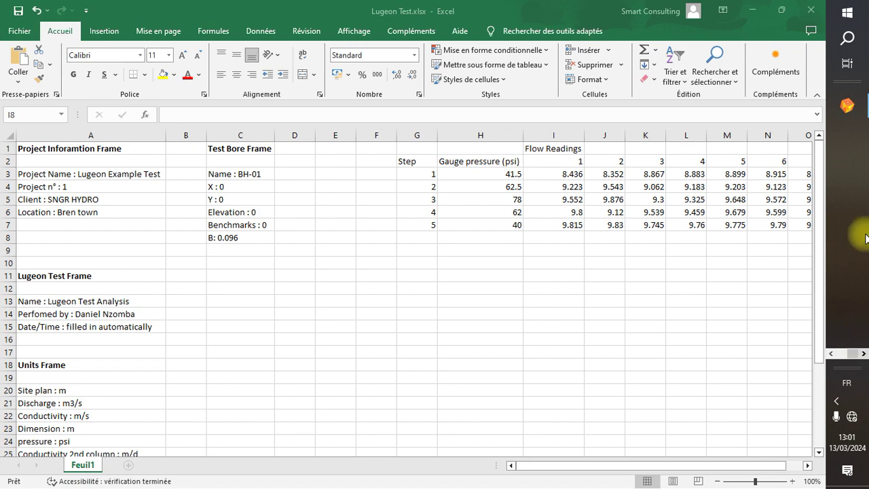
{"action": "left_click", "coordinate": [847, 105]}
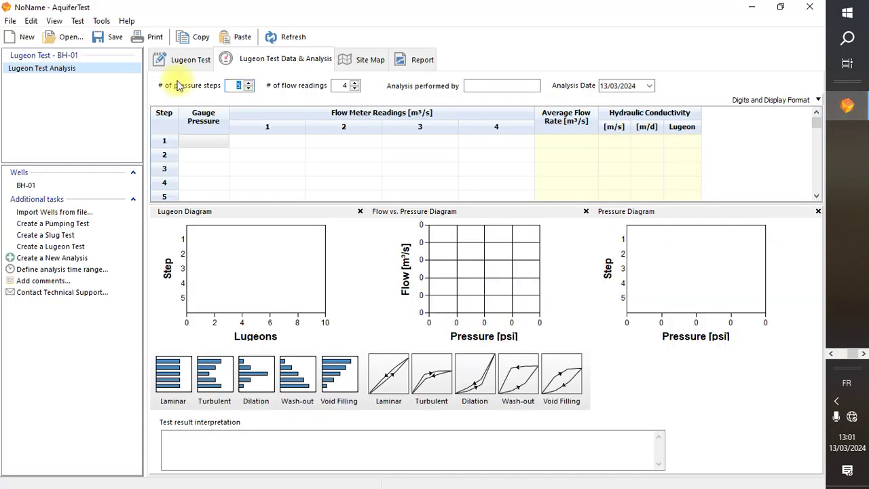
Collapse Digits and Display Format, leave pressure steps at 5, and switch to the Excel workbook
{"action": "left_click", "coordinate": [248, 93]}
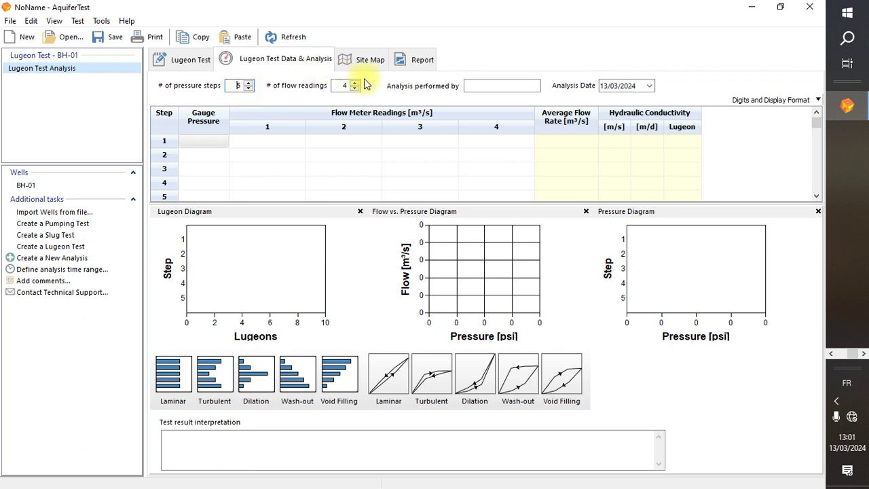
{"action": "left_click", "coordinate": [346, 83]}
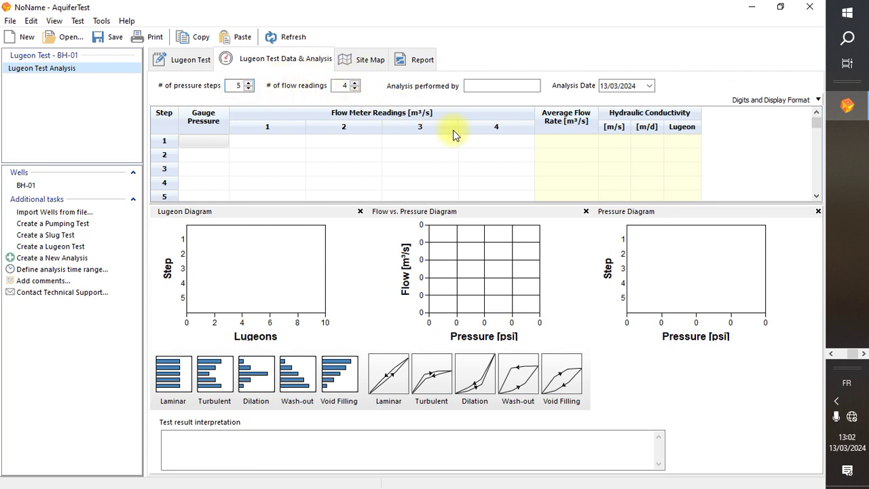
{"action": "left_click", "coordinate": [863, 355]}
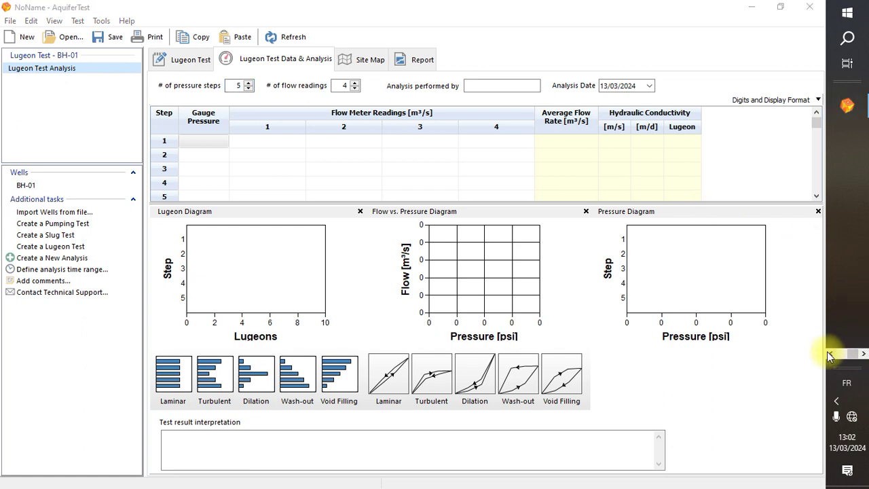
{"action": "left_click", "coordinate": [829, 354]}
{"action": "left_click", "coordinate": [849, 222]}
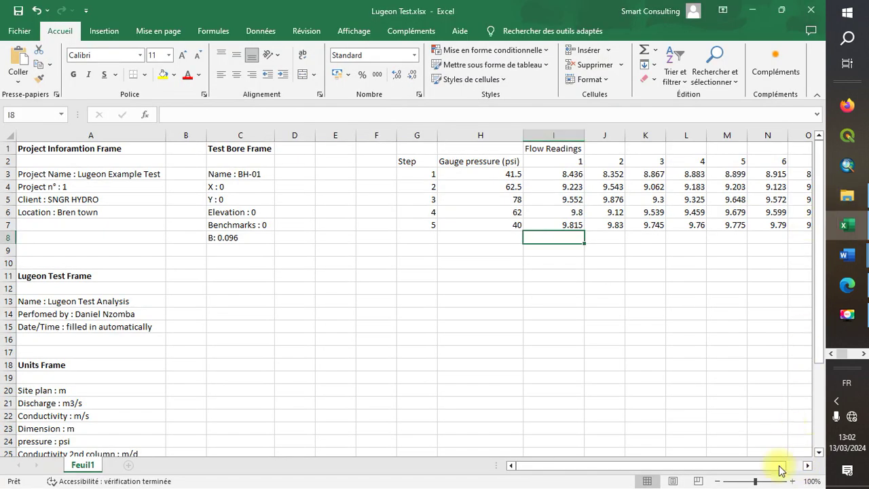
Scroll Excel right to view all 10 flow reading columns, then return to AquiferTest
{"action": "left_click_drag", "start_coordinate": [596, 470], "coordinate": [673, 453]}
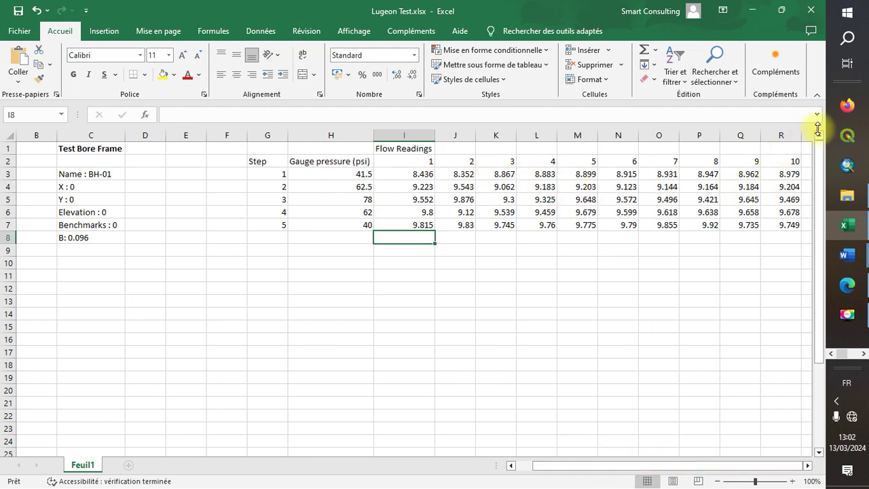
{"action": "left_click", "coordinate": [864, 354]}
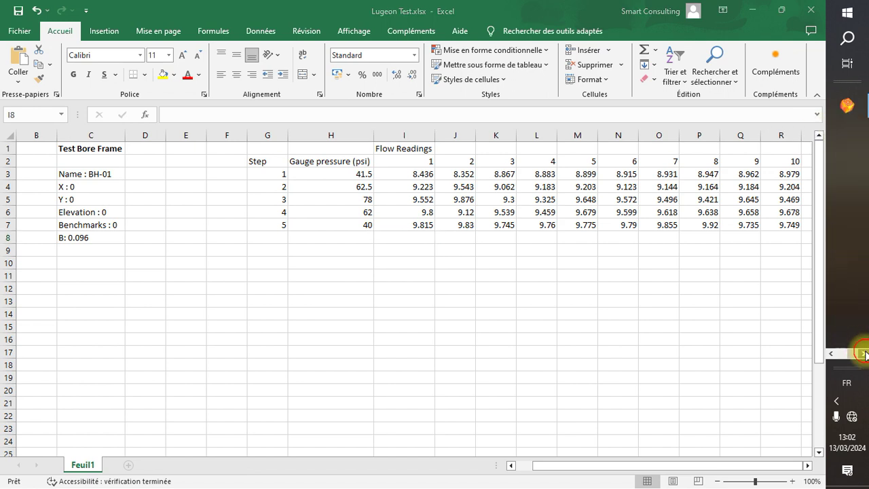
{"action": "left_click", "coordinate": [850, 110]}
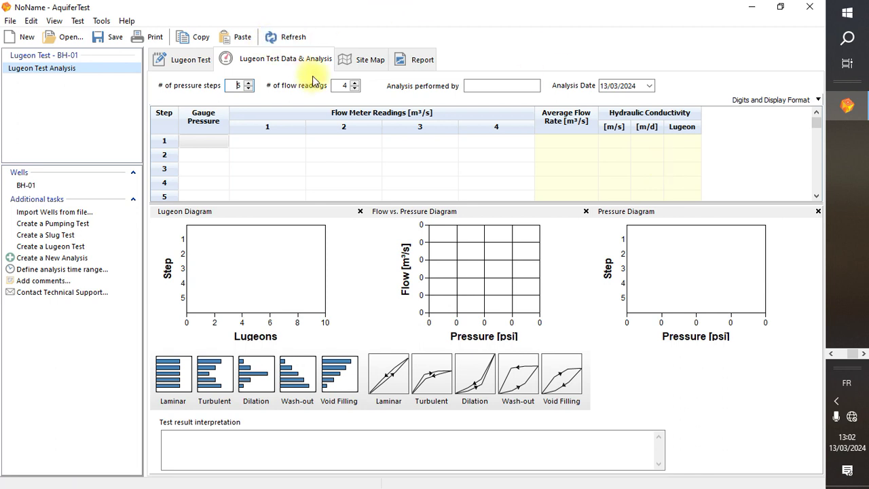
Raise the number of flow readings in the data grid to 10
{"action": "left_click", "coordinate": [345, 82]}
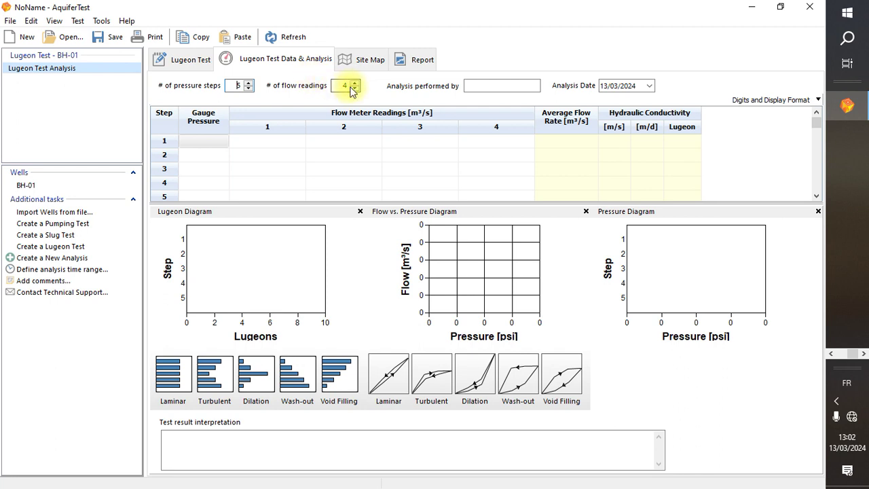
{"action": "left_click", "coordinate": [354, 83]}
{"action": "left_click", "coordinate": [354, 83]}
{"action": "left_click", "coordinate": [355, 83]}
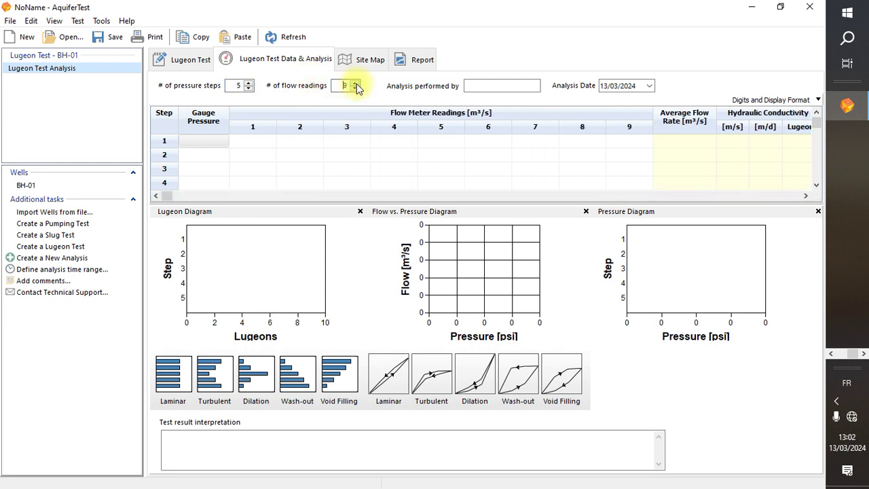
{"action": "left_click", "coordinate": [354, 83]}
{"action": "left_click", "coordinate": [459, 154]}
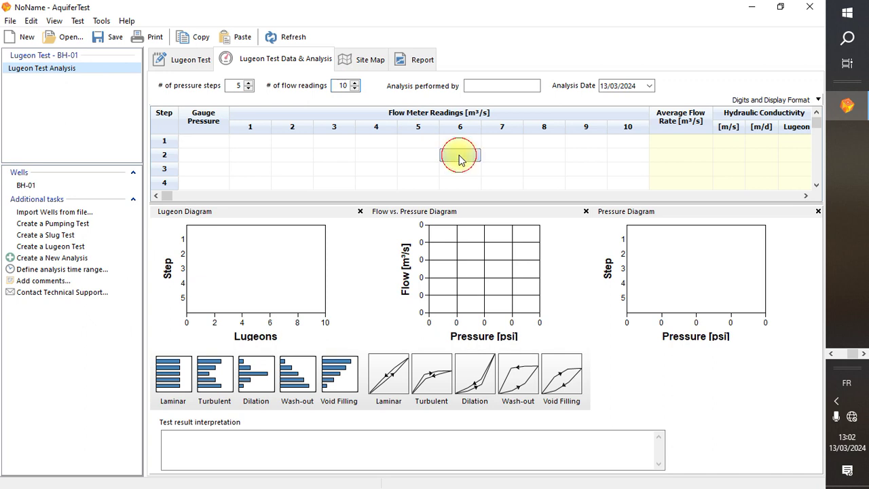
{"action": "left_click", "coordinate": [201, 142]}
Enter the analyst's name in Analysis performed by, then switch to Excel
{"action": "left_click", "coordinate": [506, 86]}
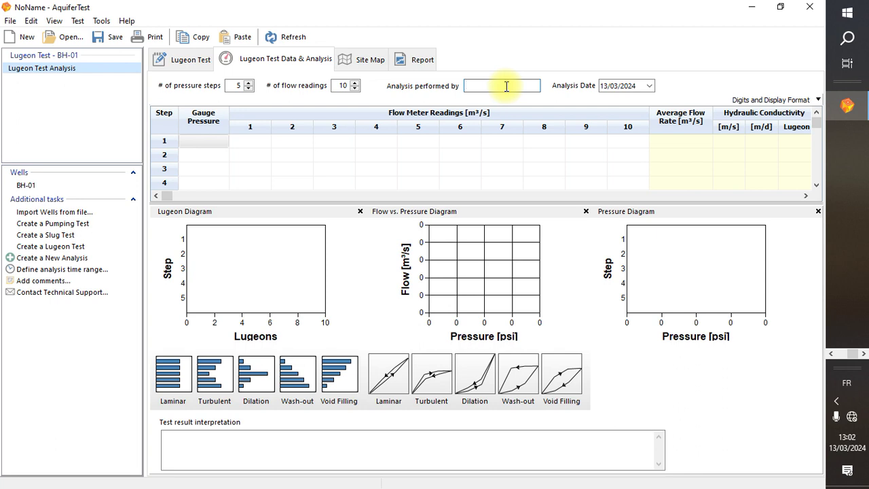
{"action": "left_click", "coordinate": [562, 144]}
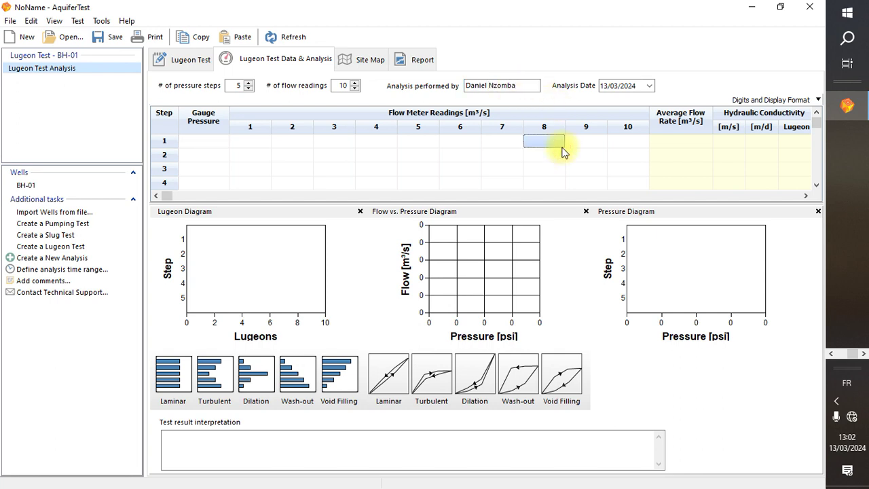
{"action": "left_click", "coordinate": [832, 352]}
{"action": "left_click", "coordinate": [845, 231]}
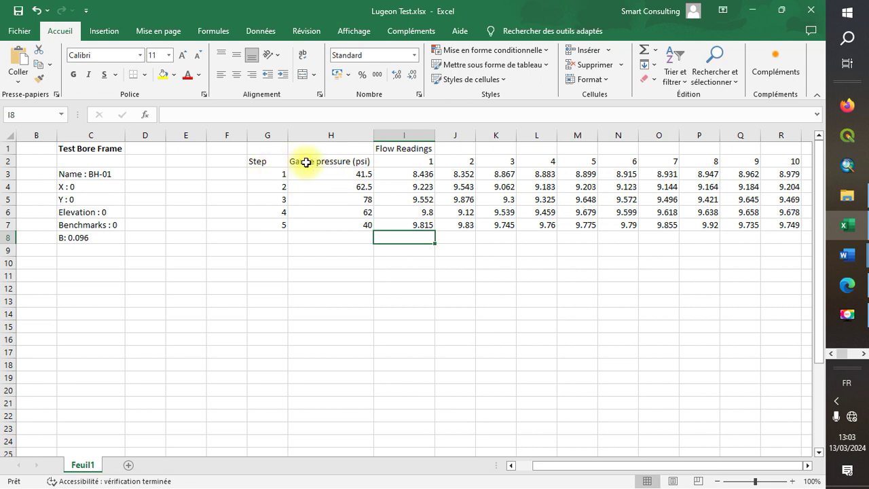
Select the gauge pressures and flow readings in H3:R7 and copy them
{"action": "left_click", "coordinate": [311, 161]}
{"action": "left_click", "coordinate": [316, 176]}
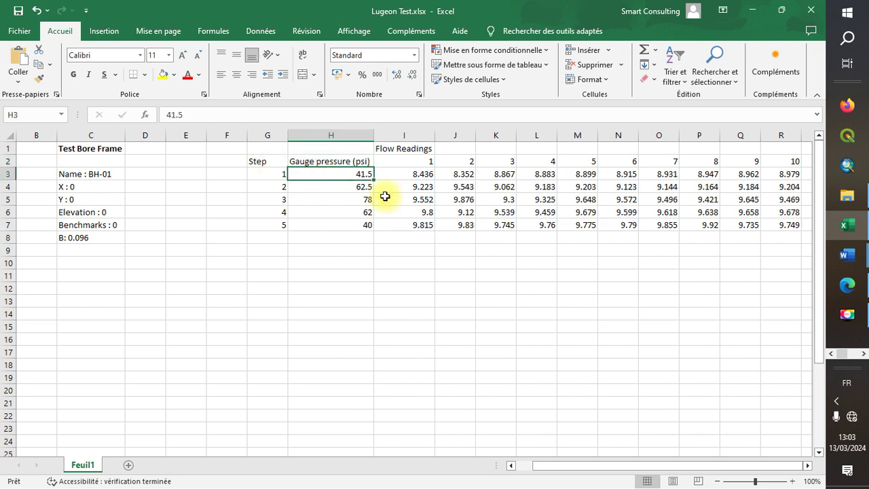
{"action": "left_click_drag", "start_coordinate": [385, 196], "coordinate": [552, 226]}
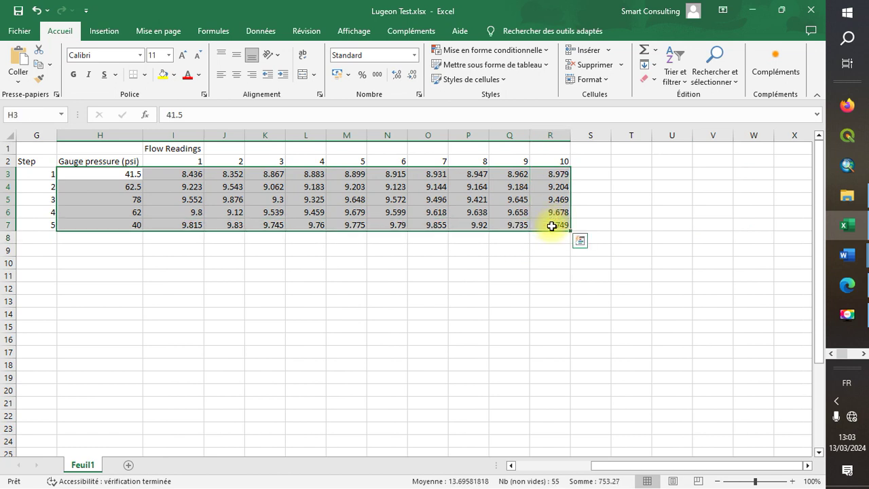
{"action": "right_click", "coordinate": [389, 199]}
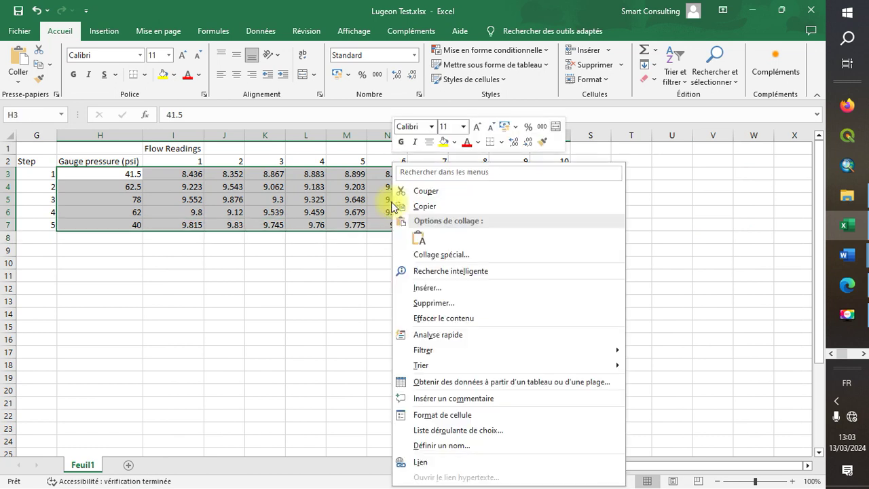
{"action": "left_click", "coordinate": [439, 213]}
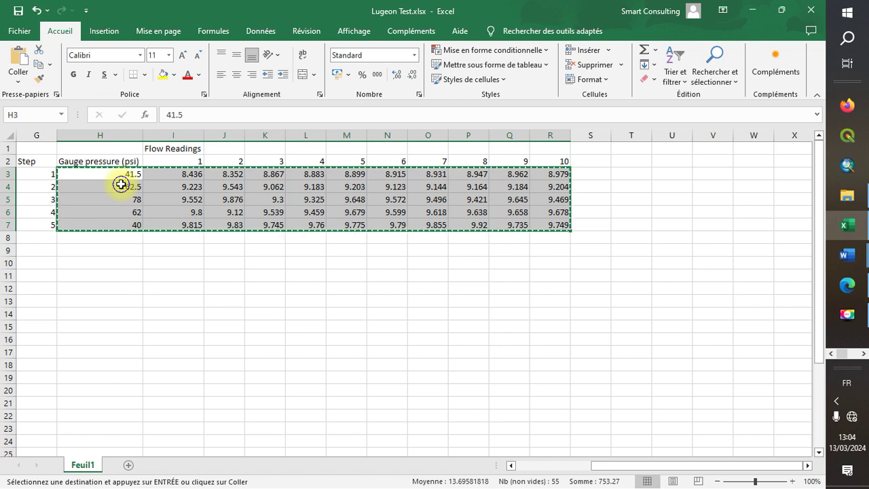
Copy the H3:R7 block again and return to the AquiferTest analysis window
{"action": "right_click", "coordinate": [121, 184]}
{"action": "left_click", "coordinate": [173, 207]}
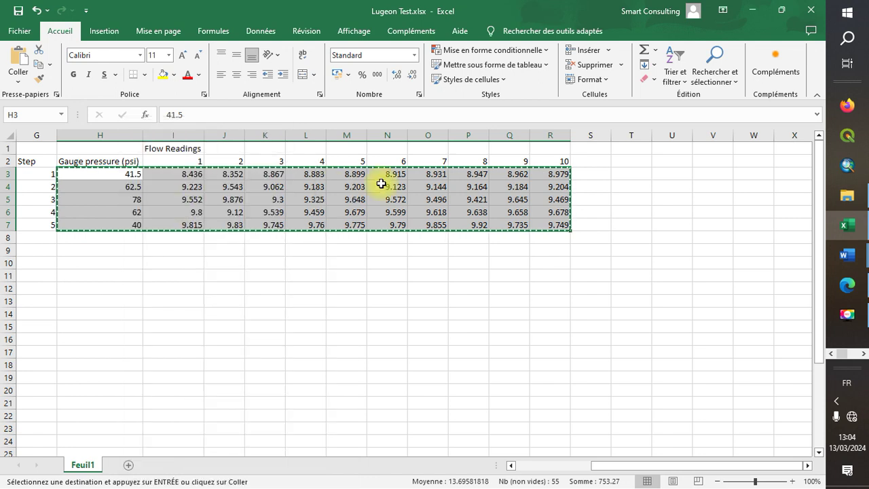
{"action": "left_click", "coordinate": [865, 356]}
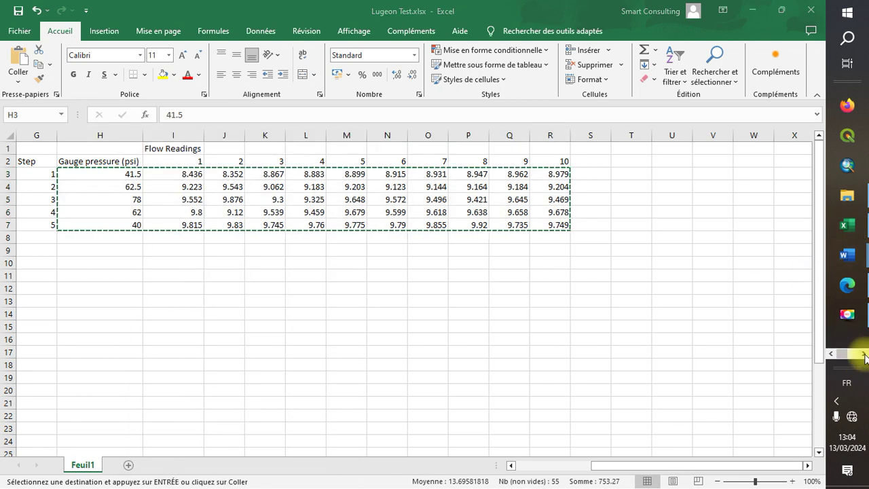
{"action": "left_click", "coordinate": [849, 104]}
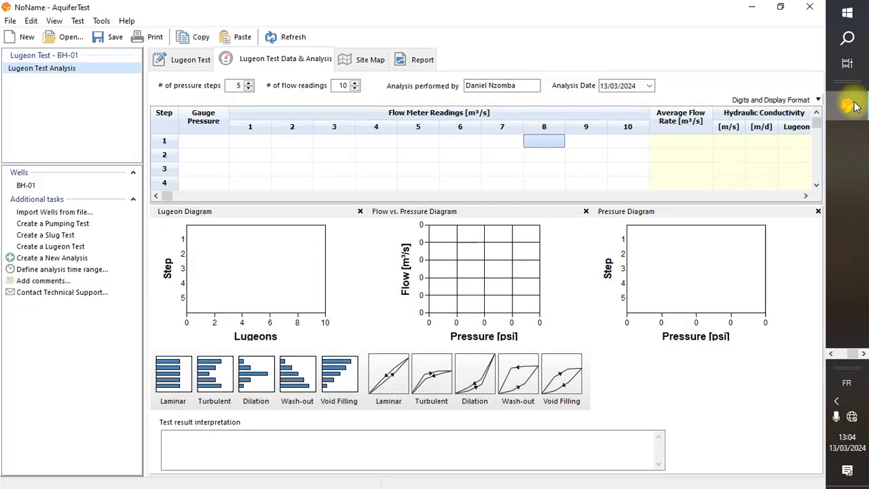
Paste the five gauge pressures and ten flow readings into the grid starting at step 1
{"action": "left_click", "coordinate": [200, 140]}
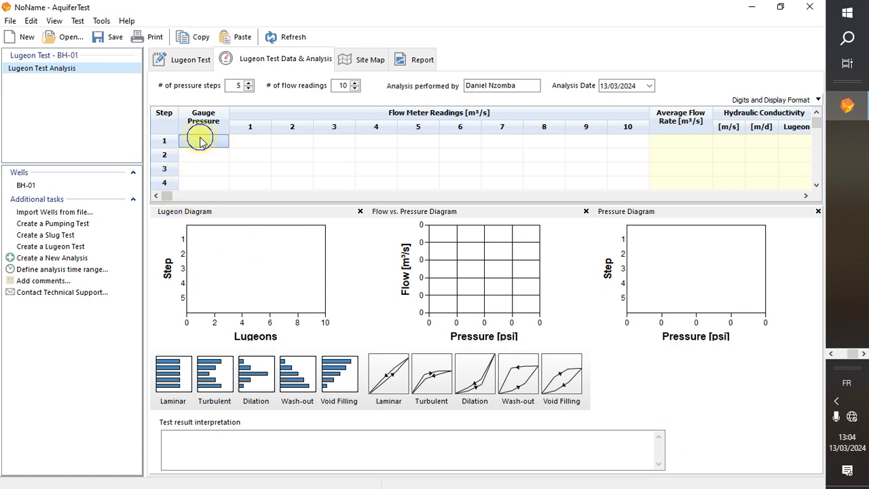
{"action": "right_click", "coordinate": [200, 141]}
{"action": "left_click", "coordinate": [230, 158]}
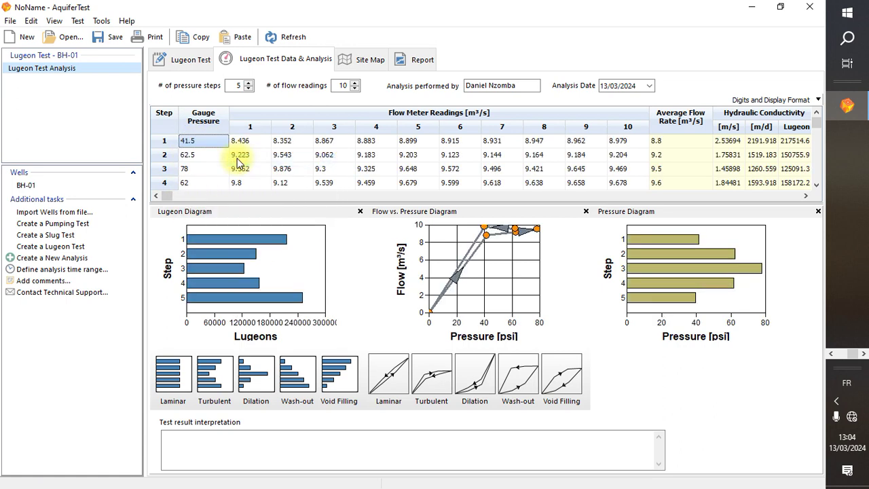
Scroll the grid to review average flows, hydraulic conductivities and the Lugeon diagrams
{"action": "right_click", "coordinate": [819, 139]}
{"action": "left_click", "coordinate": [819, 131]}
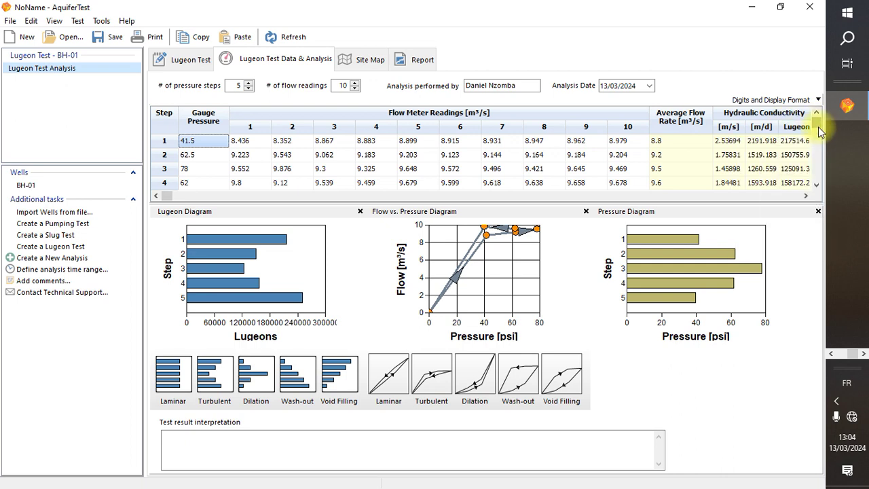
{"action": "left_click_drag", "start_coordinate": [818, 126], "coordinate": [819, 179]}
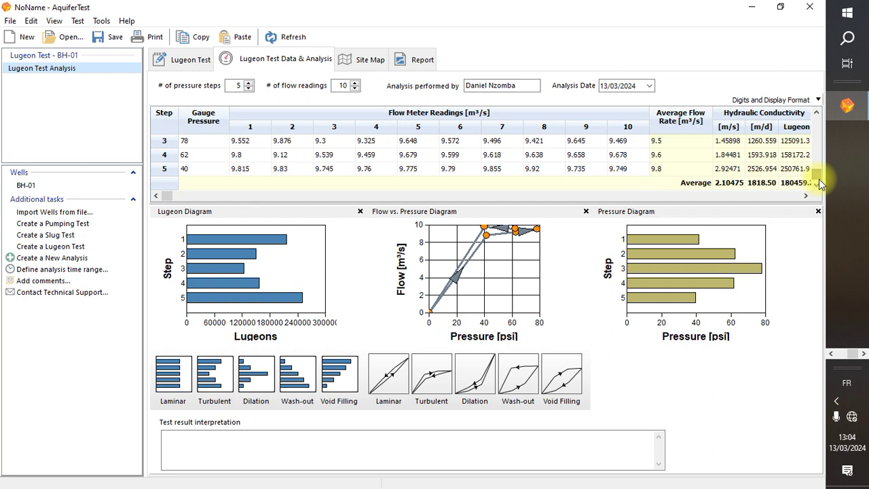
{"action": "left_click", "coordinate": [818, 154]}
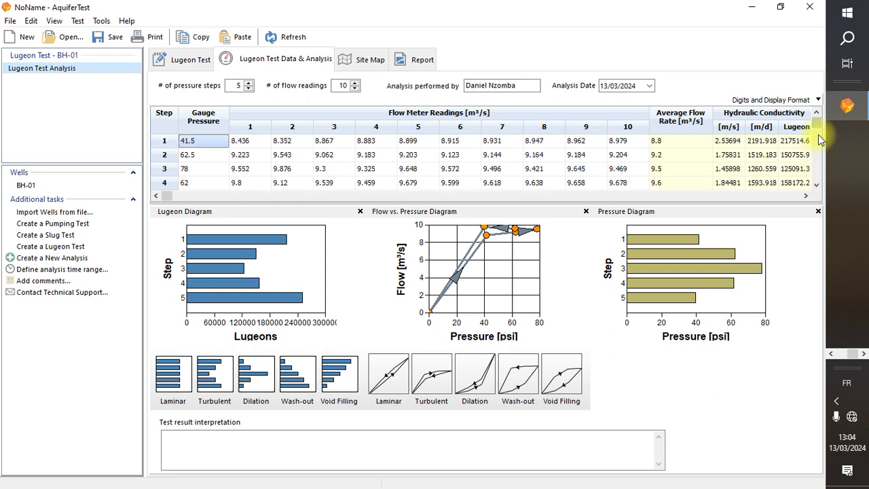
{"action": "left_click", "coordinate": [819, 135]}
{"action": "left_click", "coordinate": [817, 127]}
{"action": "left_click", "coordinate": [817, 189]}
{"action": "left_click", "coordinate": [817, 189]}
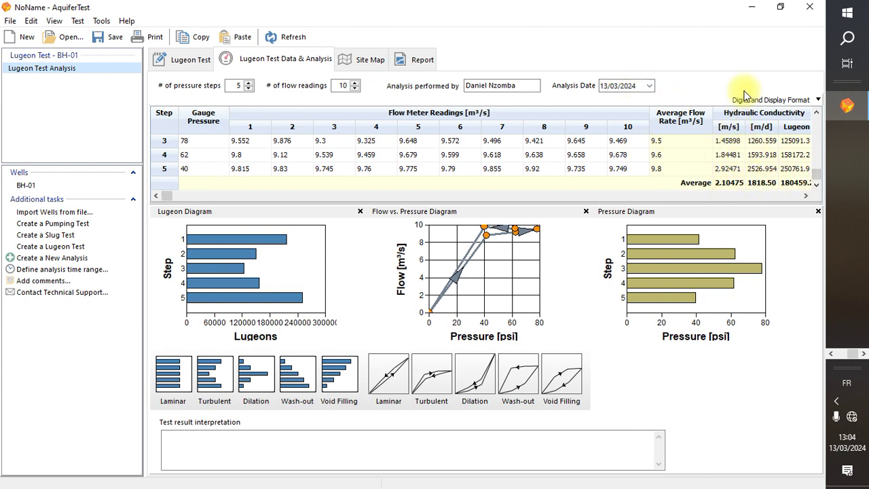
{"action": "left_click", "coordinate": [729, 184]}
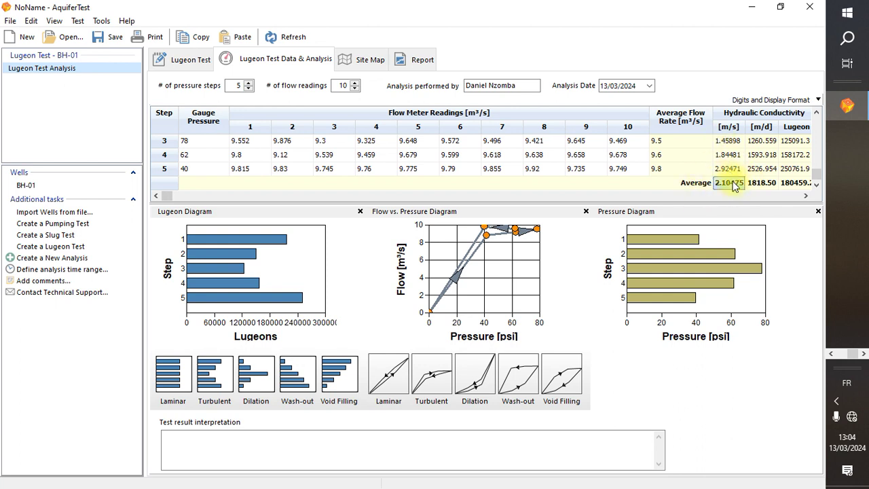
{"action": "double_click", "coordinate": [736, 185]}
{"action": "left_click", "coordinate": [799, 196]}
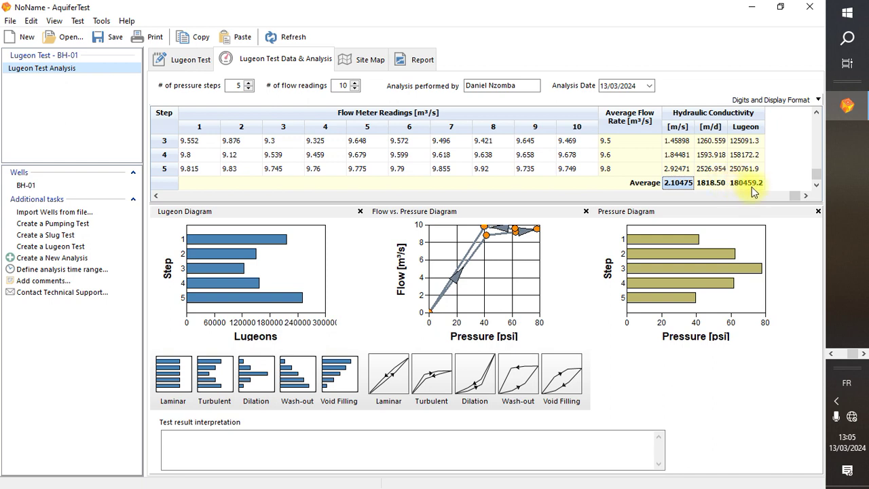
Open Essai Lugeon.pptx from Quick access recent files in File Explorer
{"action": "left_click", "coordinate": [832, 348]}
{"action": "left_click", "coordinate": [847, 196]}
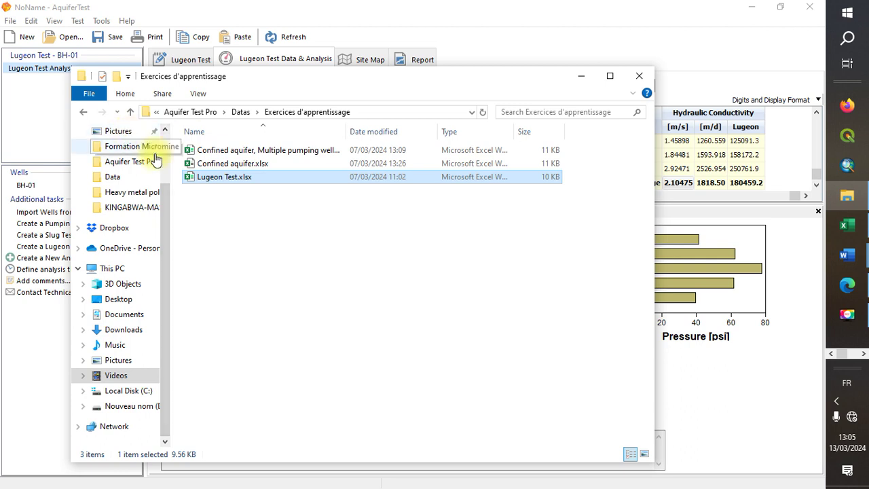
{"action": "scroll", "coordinate": [160, 159], "scroll_direction": "up", "scroll_amount": 3}
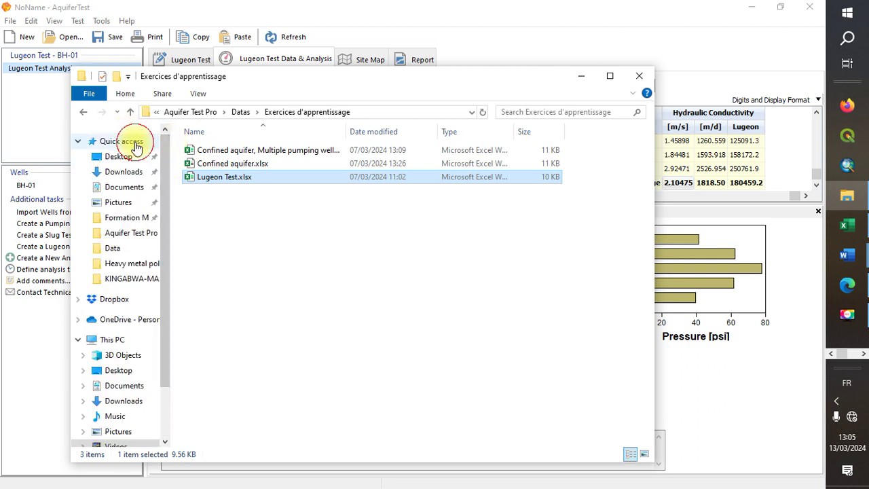
{"action": "left_click", "coordinate": [122, 141]}
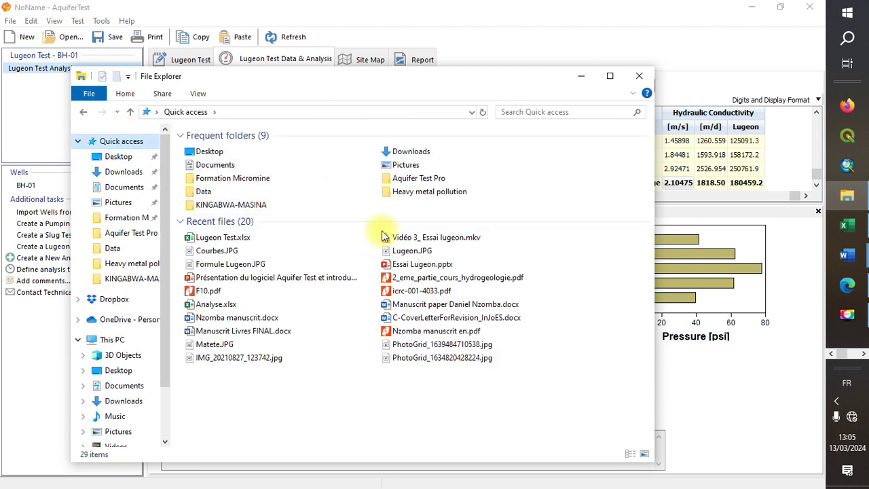
{"action": "left_click", "coordinate": [440, 266]}
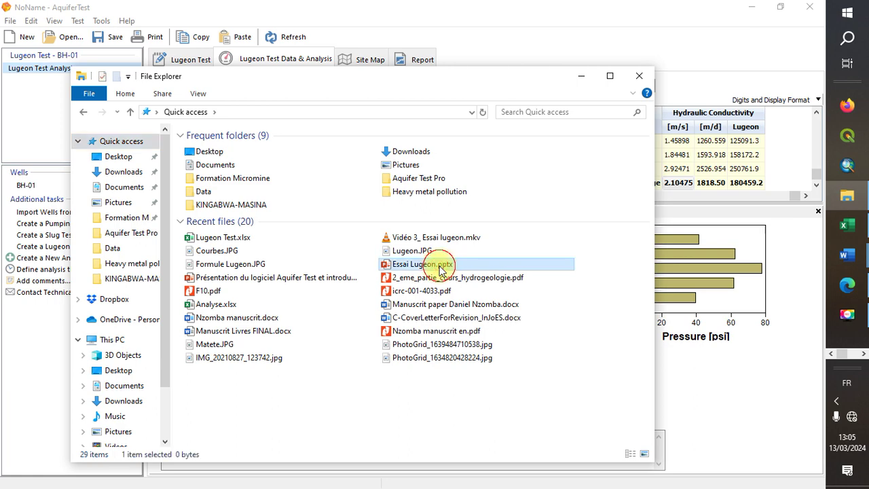
{"action": "double_click", "coordinate": [440, 267]}
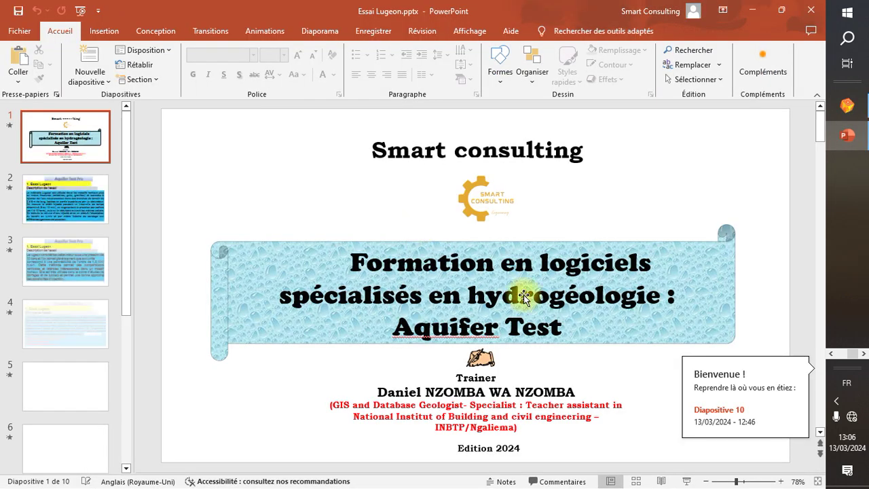
Scroll the thumbnails and display slide 8 on laminar and turbulent regime interpretation
{"action": "scroll", "coordinate": [130, 449], "scroll_direction": "down", "scroll_amount": 2}
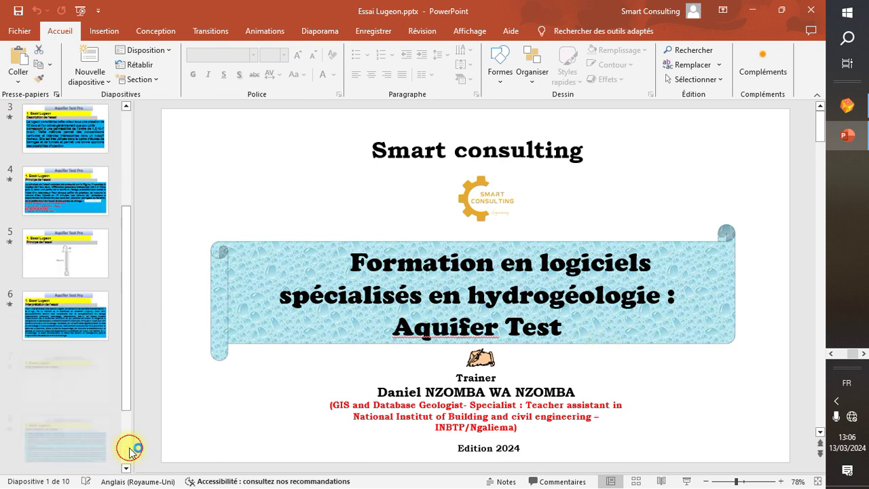
{"action": "scroll", "coordinate": [131, 449], "scroll_direction": "down", "scroll_amount": 2}
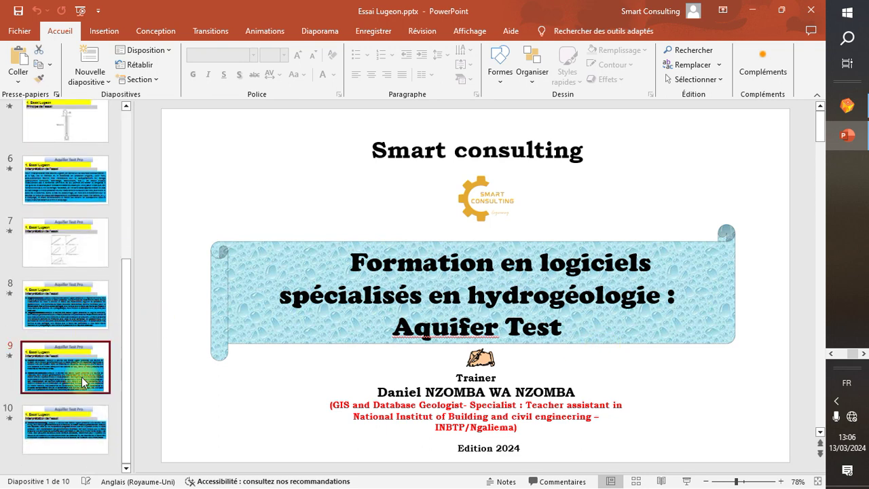
{"action": "left_click", "coordinate": [82, 382]}
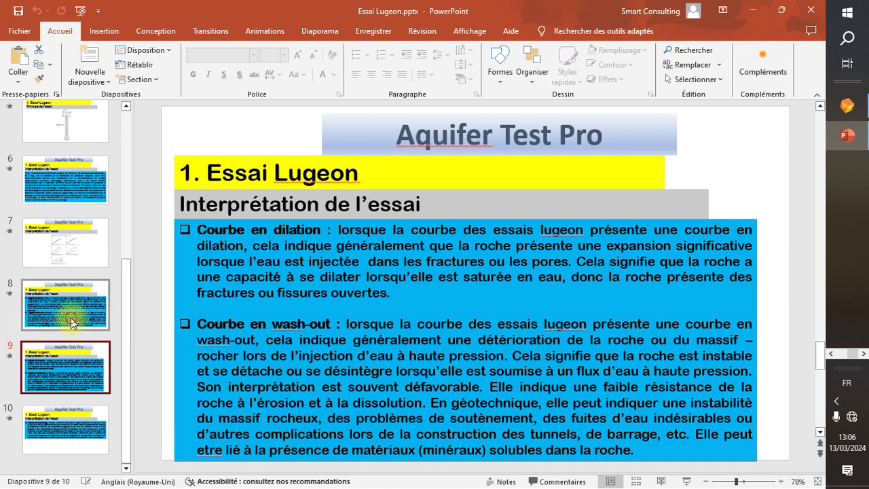
{"action": "left_click", "coordinate": [73, 322]}
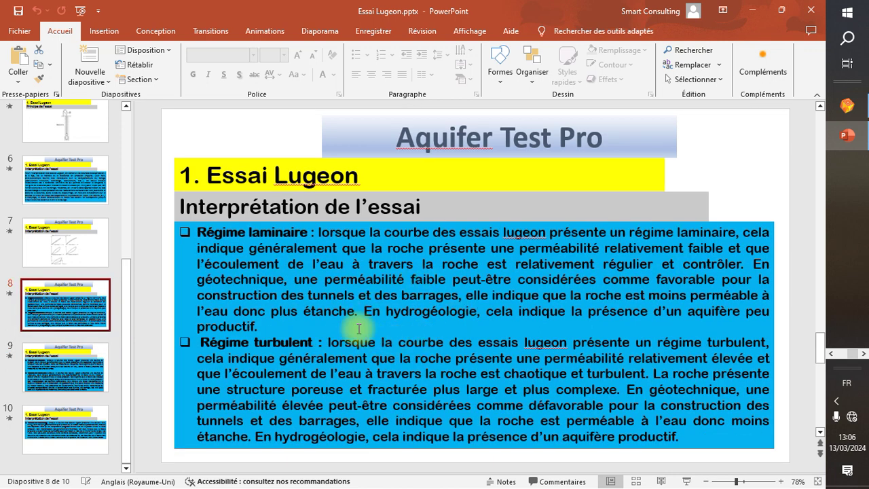